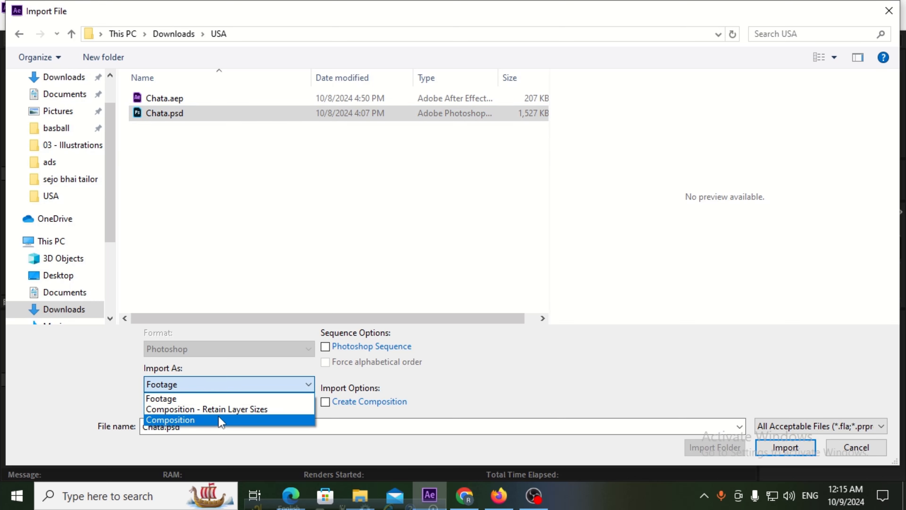
# - Import Chata.psd as Composition - Retain Layer Sizes with Editable Layer Styles, and open the Chata composition
pyautogui.click(225, 410)
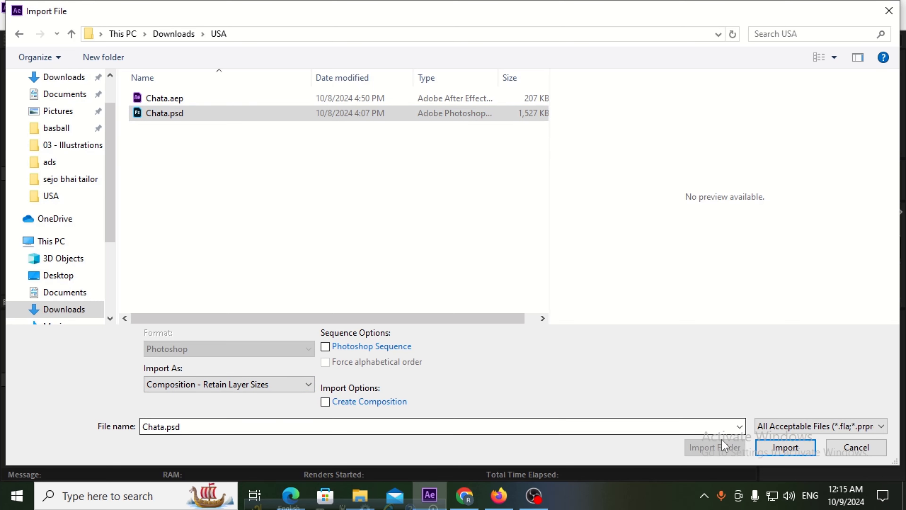
pyautogui.click(785, 447)
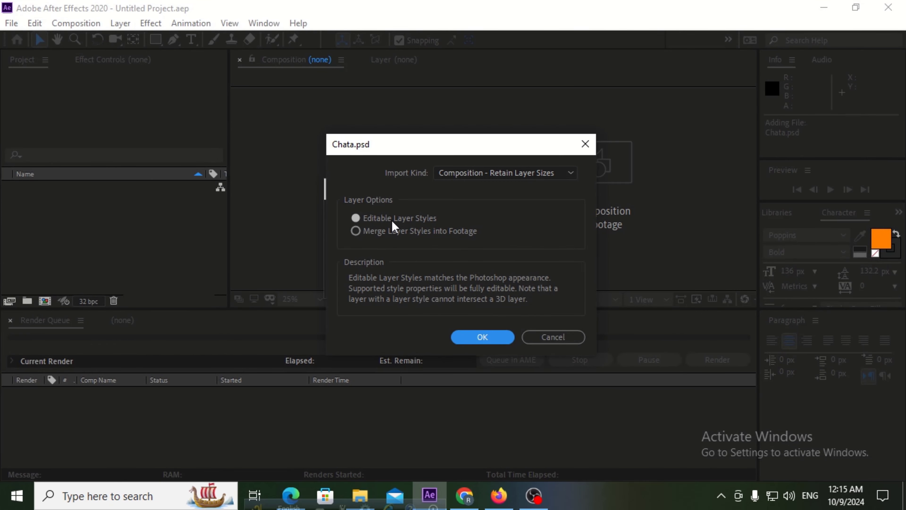
pyautogui.click(467, 337)
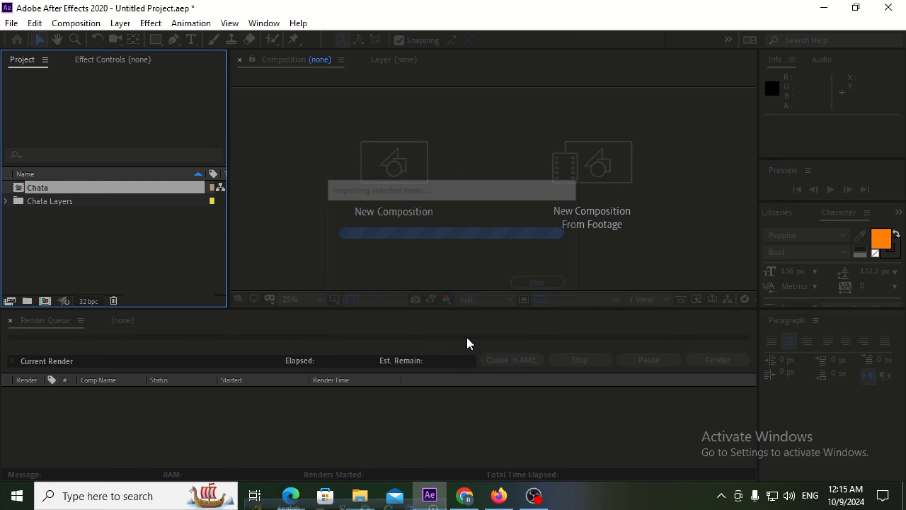
pyautogui.click(96, 235)
pyautogui.click(82, 194)
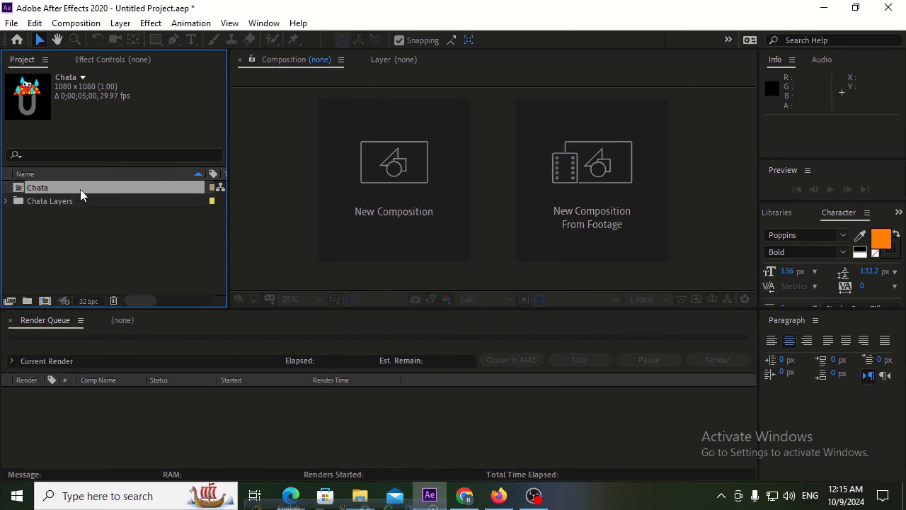
pyautogui.doubleClick(45, 188)
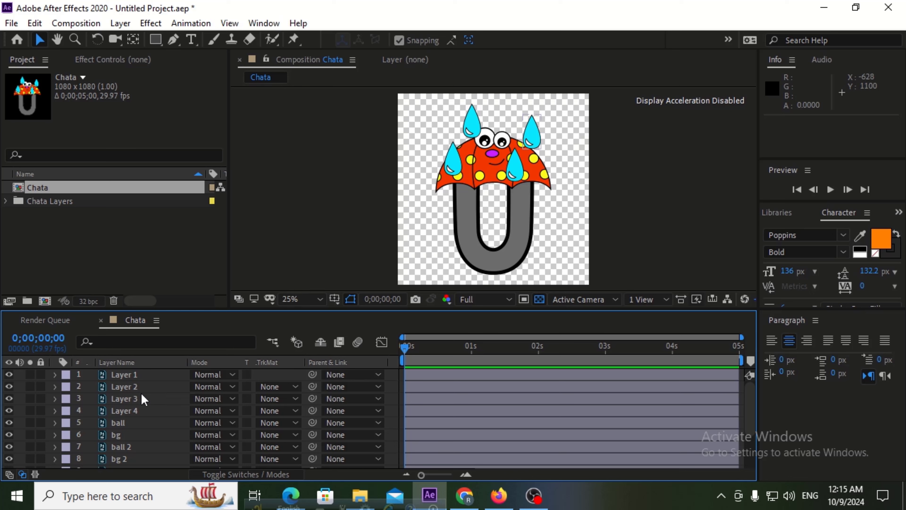
# - Examine the layer stack by hiding and showing the top layers to identify which raindrop each one holds
pyautogui.scroll(-3, 139, 404)
pyautogui.scroll(3, 129, 414)
pyautogui.click(122, 375)
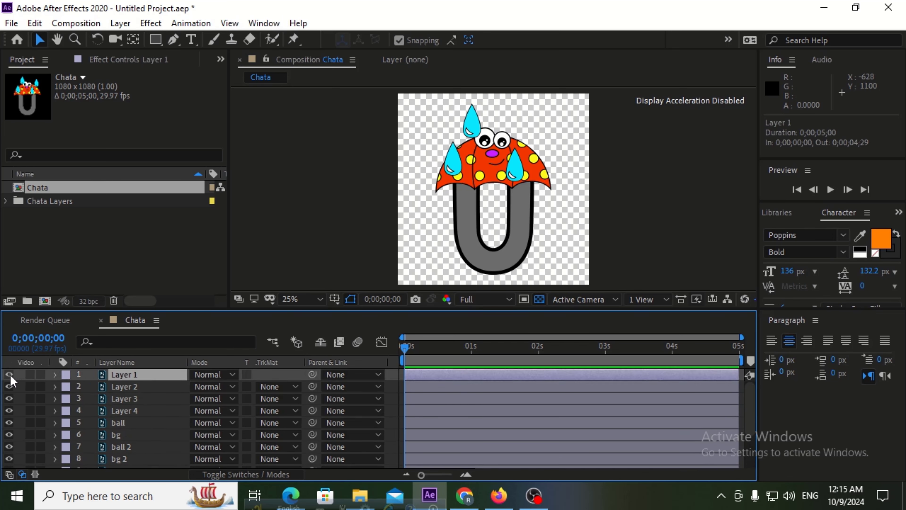
pyautogui.click(9, 388)
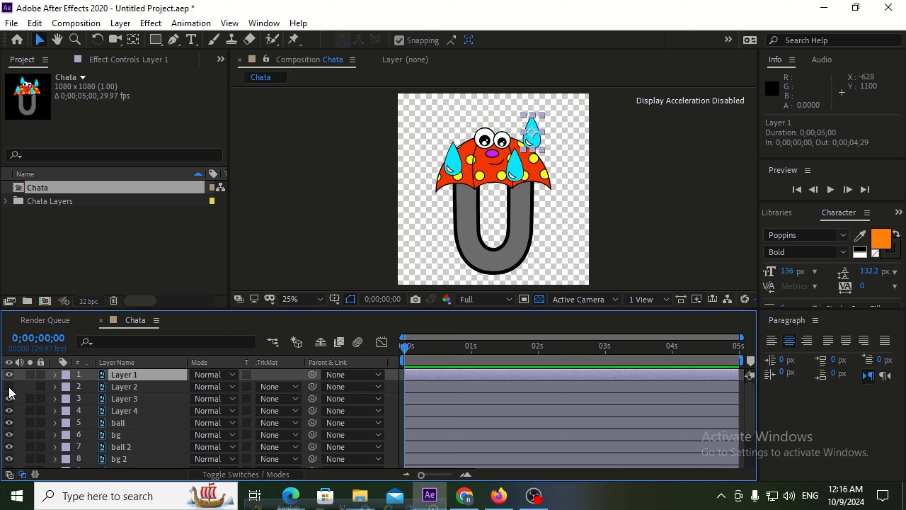
pyautogui.click(9, 389)
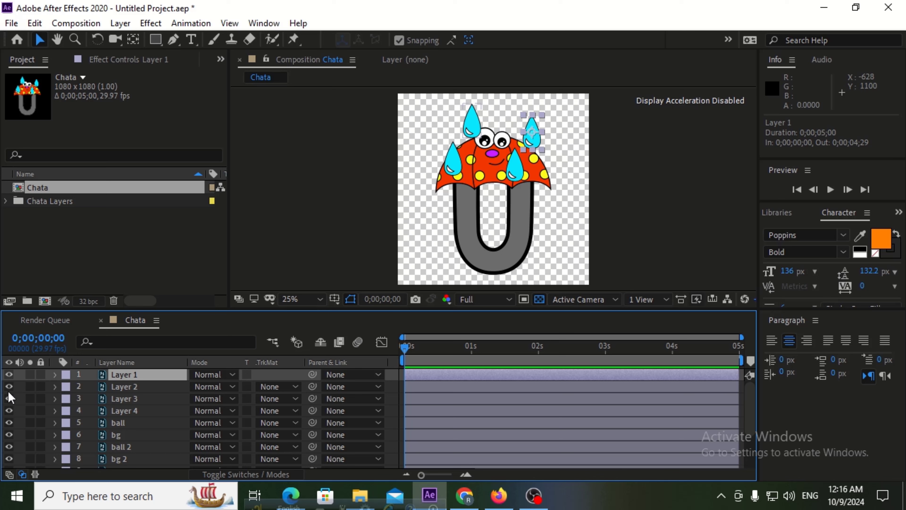
pyautogui.click(9, 398)
pyautogui.click(9, 399)
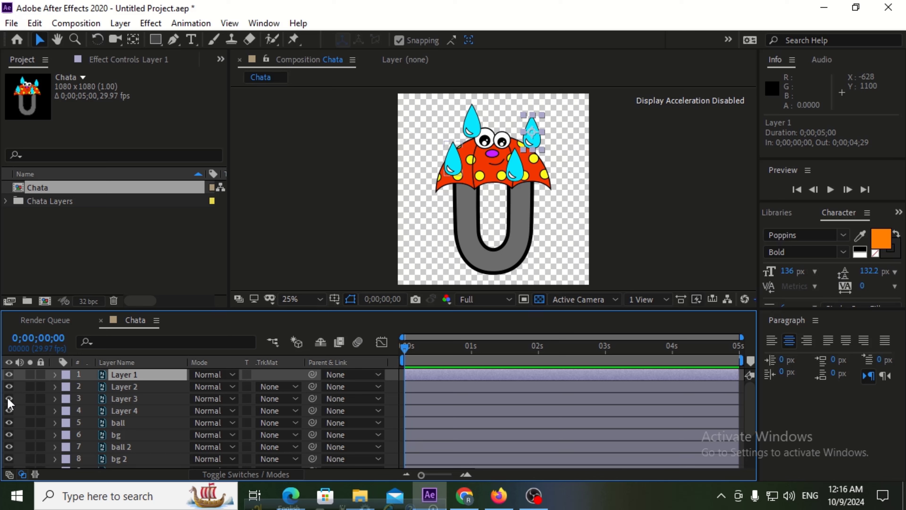
pyautogui.click(10, 417)
pyautogui.click(7, 421)
pyautogui.click(8, 420)
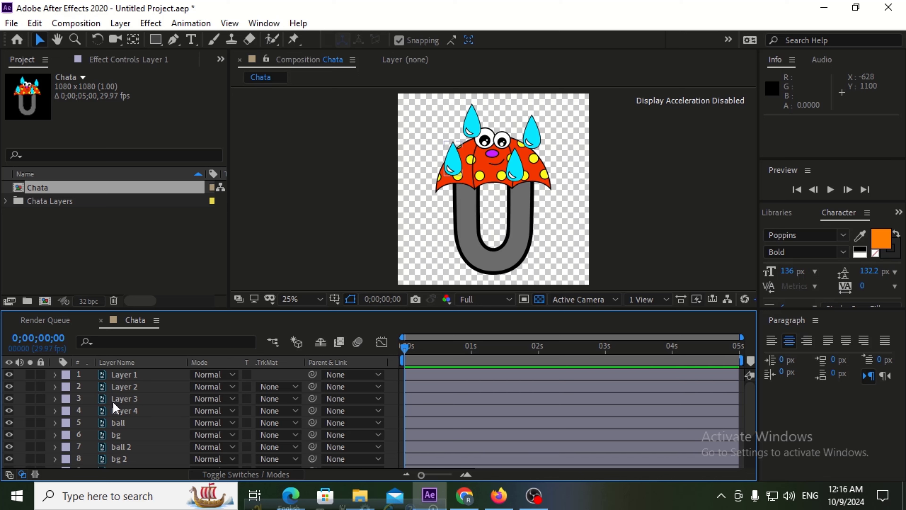
# - Select the raindrop layers Layer 1 to Layer 4 and reveal their Position and Opacity properties
pyautogui.click(114, 375)
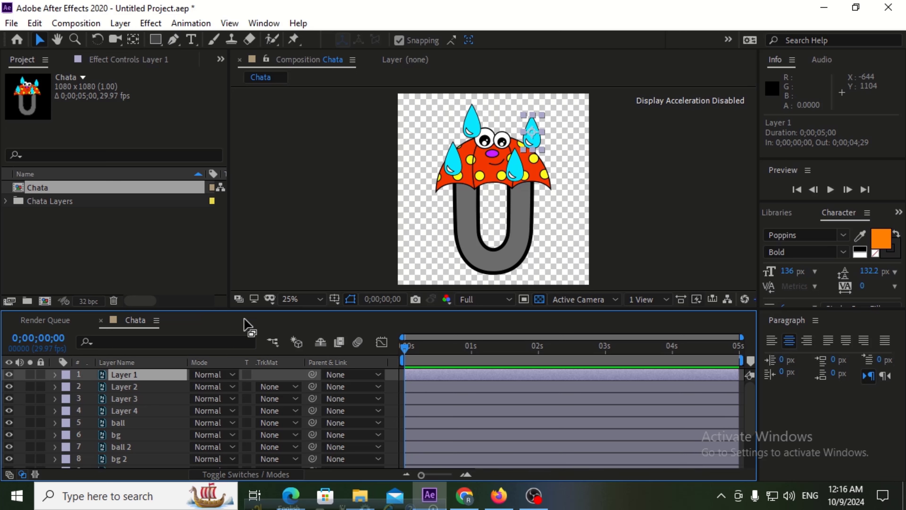
pyautogui.keyDown('shift'); pyautogui.click(127, 388); pyautogui.keyUp('shift')
pyautogui.keyDown('shift'); pyautogui.click(131, 401); pyautogui.keyUp('shift')
pyautogui.keyDown('shift'); pyautogui.click(128, 408); pyautogui.keyUp('shift')
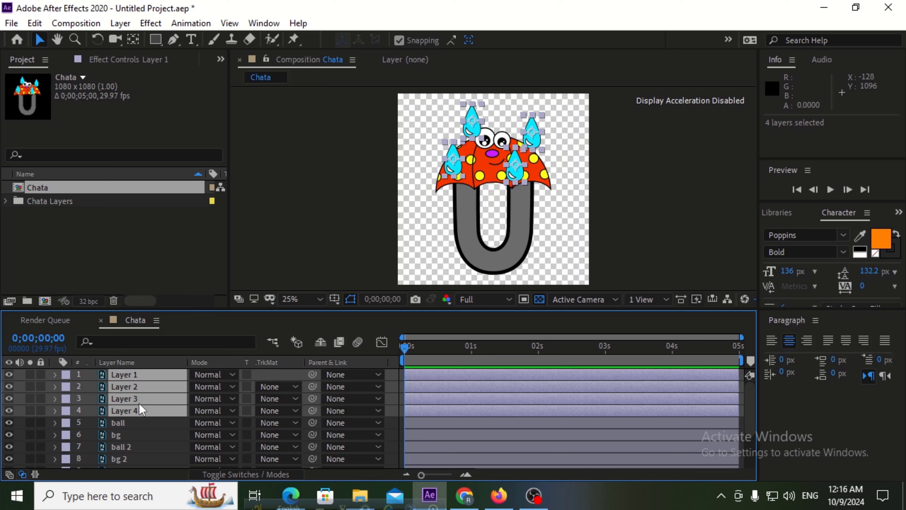
pyautogui.press('p')
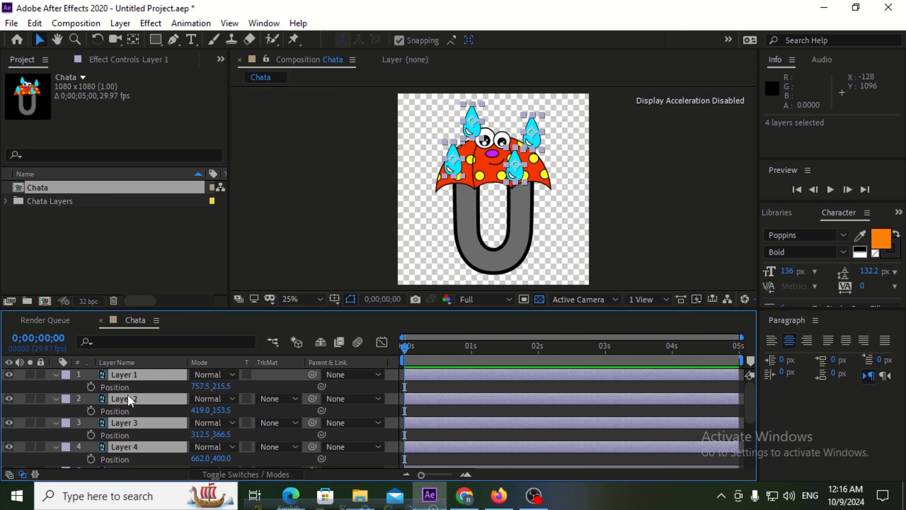
pyautogui.hotkey('shift', 't')
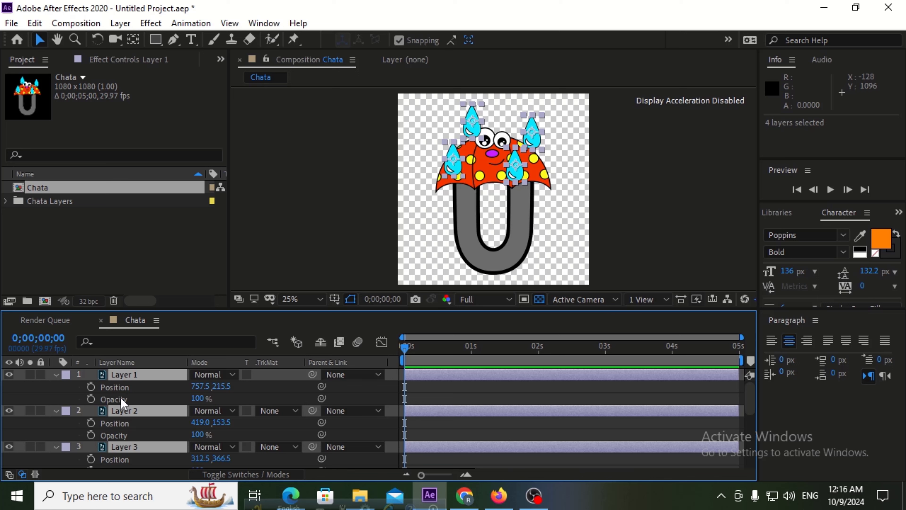
# - Add Position keyframes to the four raindrop layers at 0 seconds and at 0;00;01;00
pyautogui.click(91, 387)
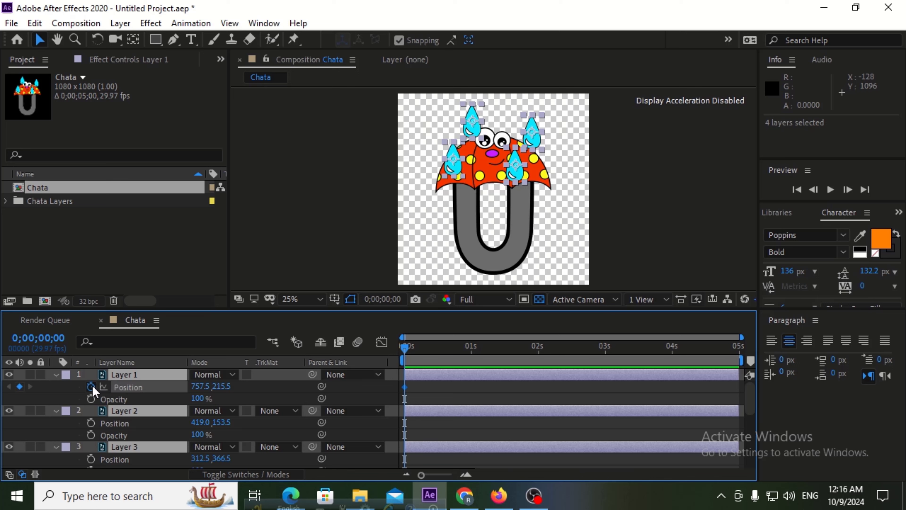
pyautogui.click(442, 364)
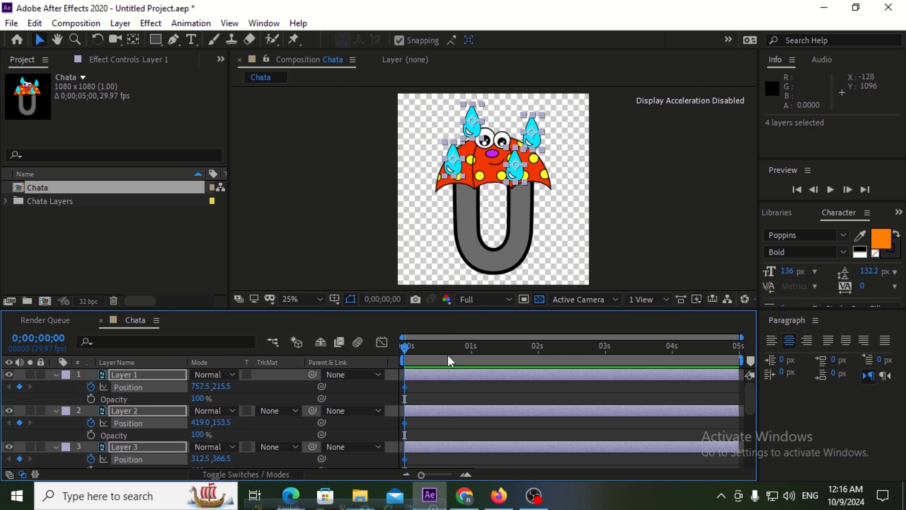
pyautogui.click(472, 356)
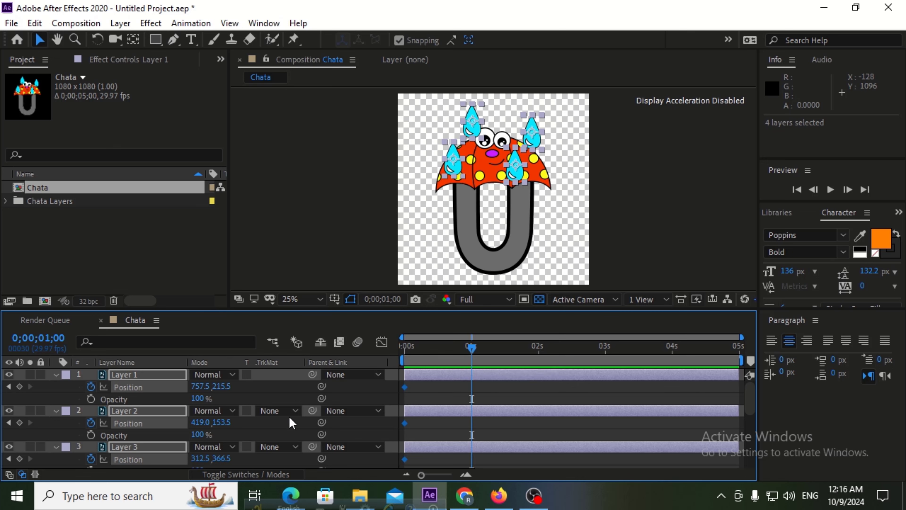
pyautogui.click(19, 387)
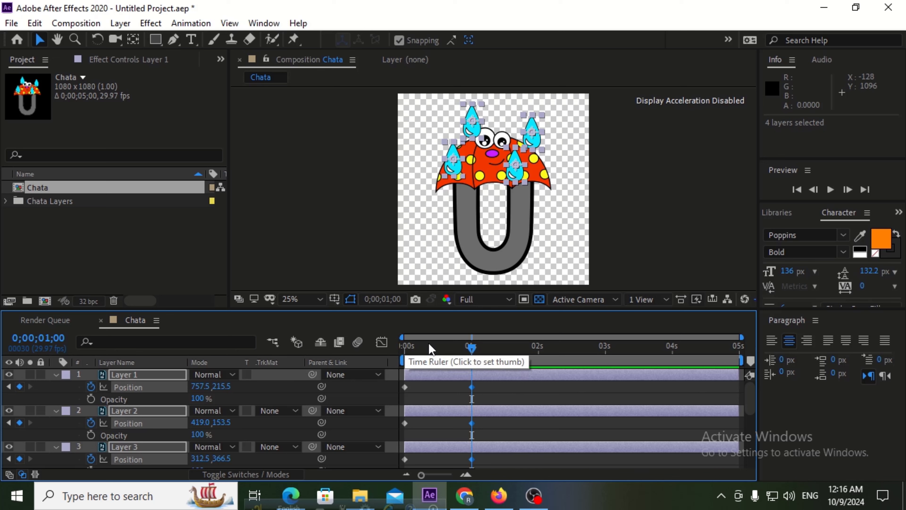
# - At 0 seconds, raise the four raindrops together above the canvas, with Layer 1 at Y -291.5, and preview the fall
pyautogui.click(405, 348)
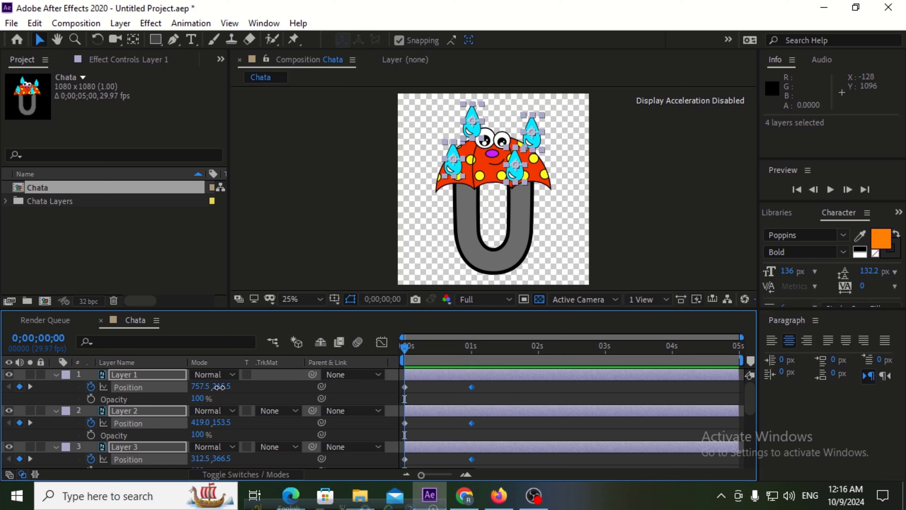
pyautogui.moveTo(220, 386); pyautogui.dragTo(41, 410)
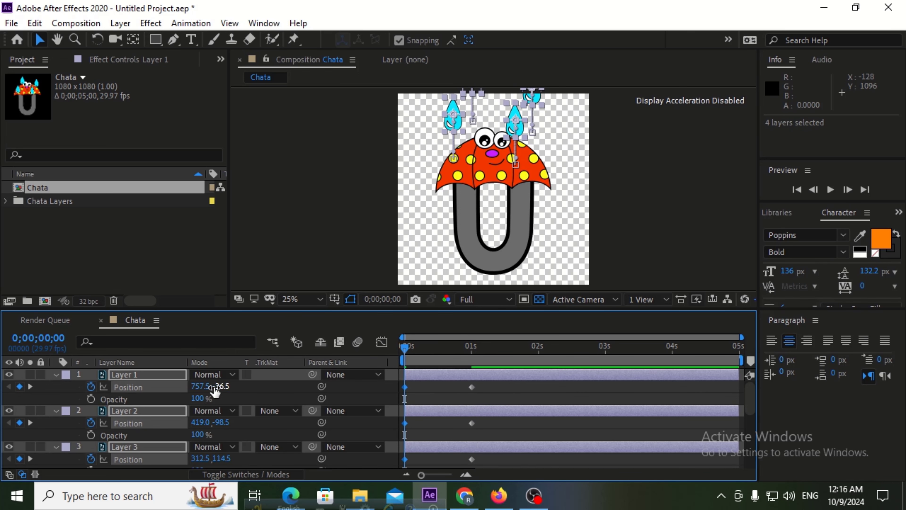
pyautogui.moveTo(221, 387); pyautogui.dragTo(3, 425)
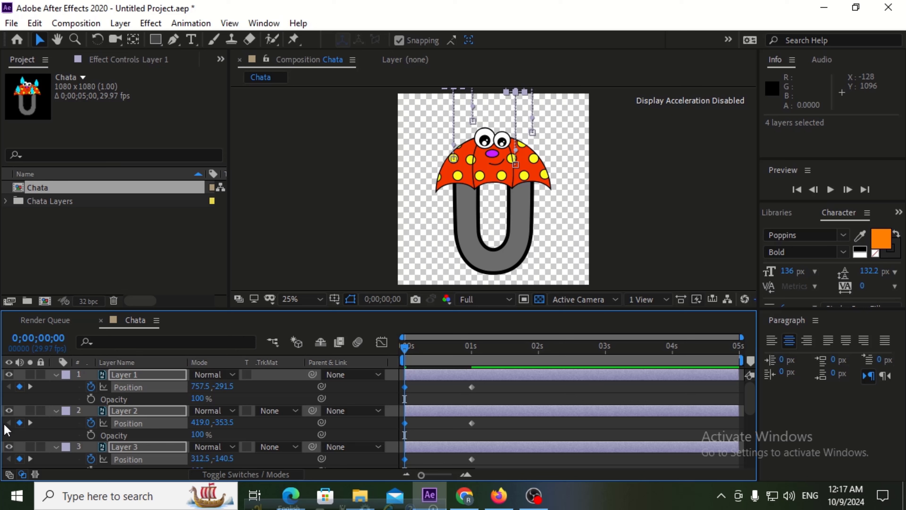
pyautogui.press('space')
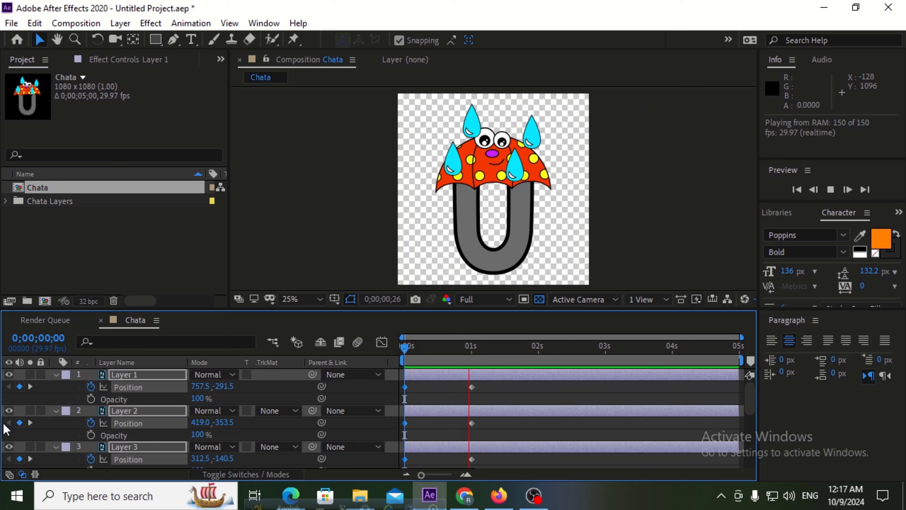
pyautogui.press('space')
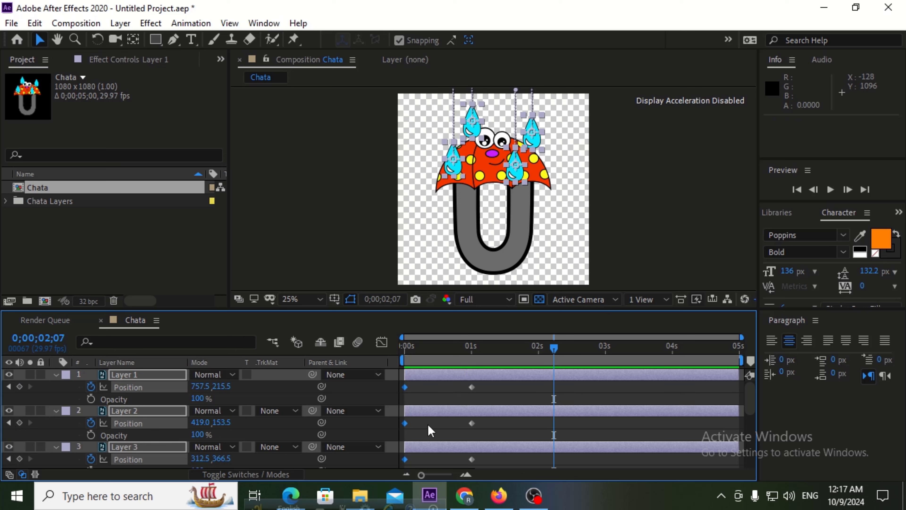
# - Move the four raindrops' end Position keyframes to 0;00;00;14 and preview the faster fall
pyautogui.scroll(-3, 462, 403)
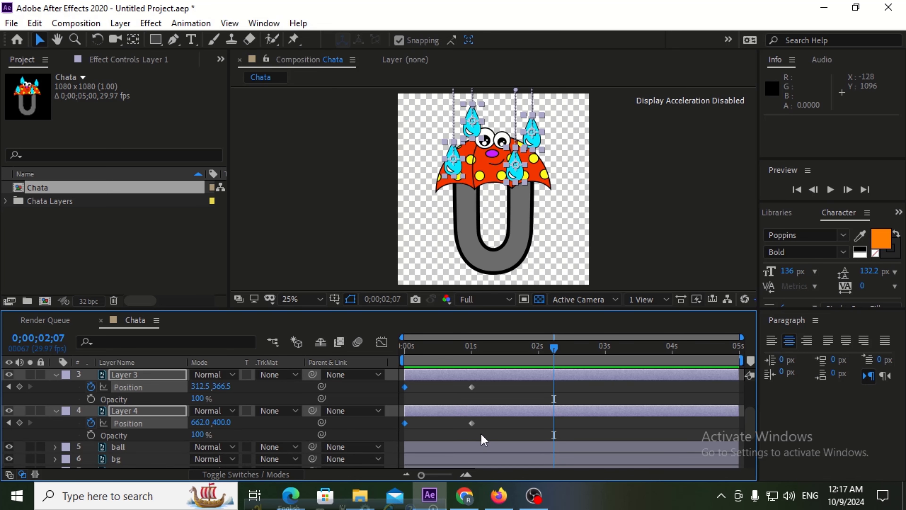
pyautogui.moveTo(480, 434); pyautogui.dragTo(454, 353)
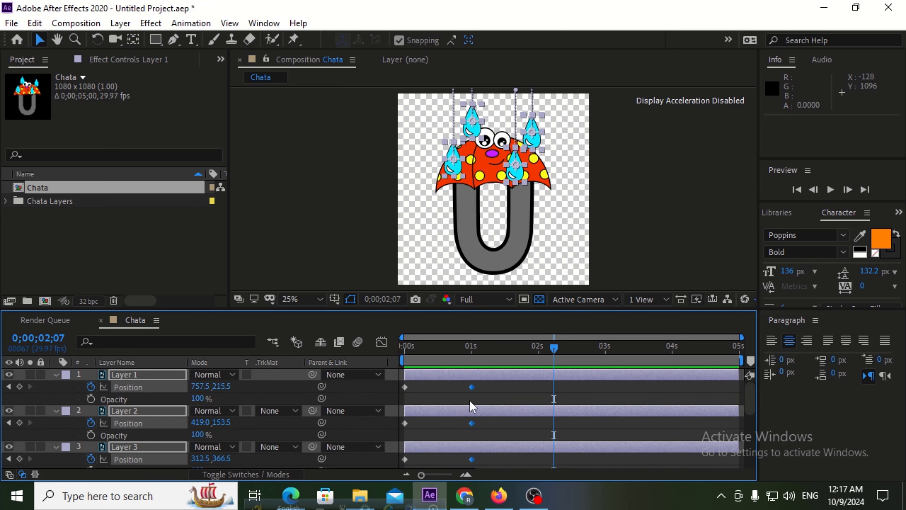
pyautogui.moveTo(472, 386); pyautogui.dragTo(436, 388)
pyautogui.press('space')
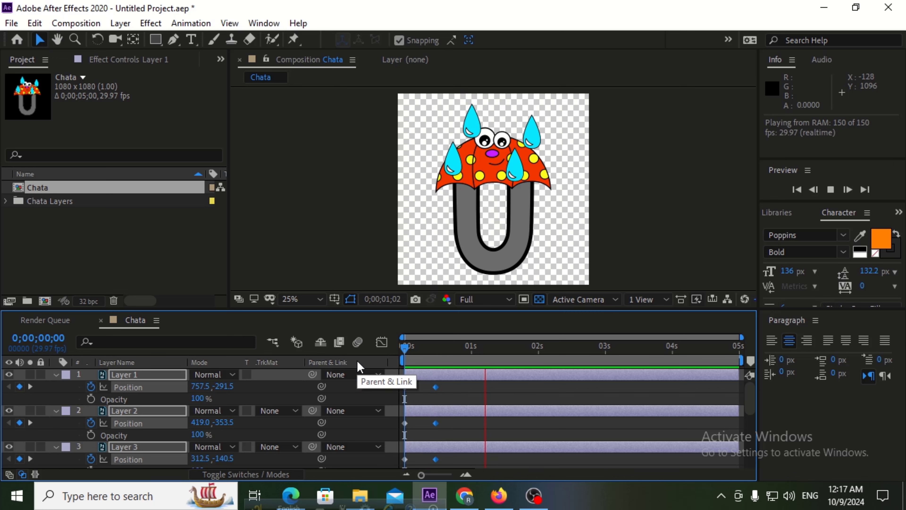
pyautogui.press('space')
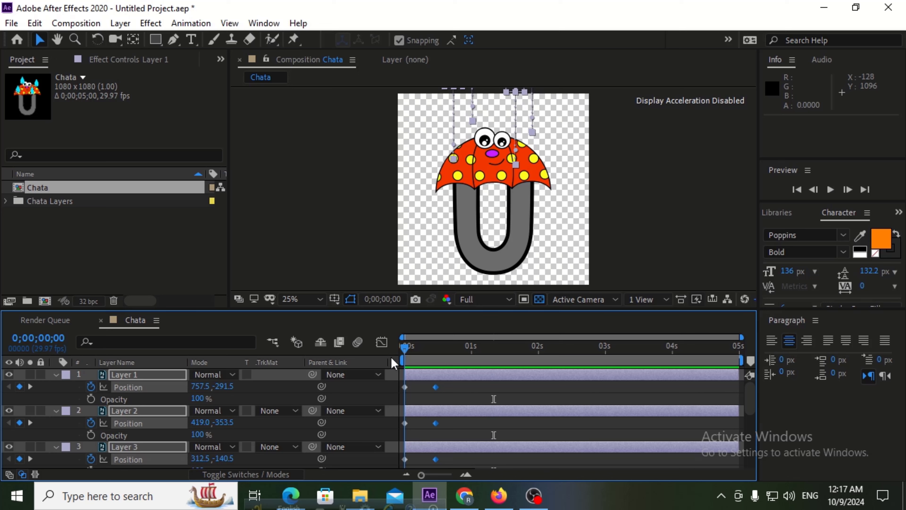
# - Fade out the four raindrops with Opacity keyframes of 100% at 0;00;00;10 and 0% at 0;00;00;14, and preview the result
pyautogui.moveTo(405, 362); pyautogui.dragTo(427, 358)
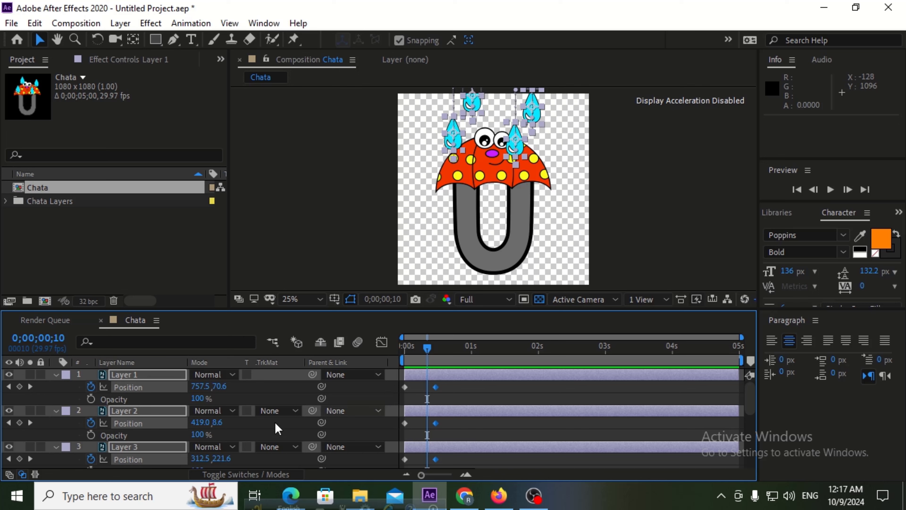
pyautogui.click(91, 398)
pyautogui.click(91, 434)
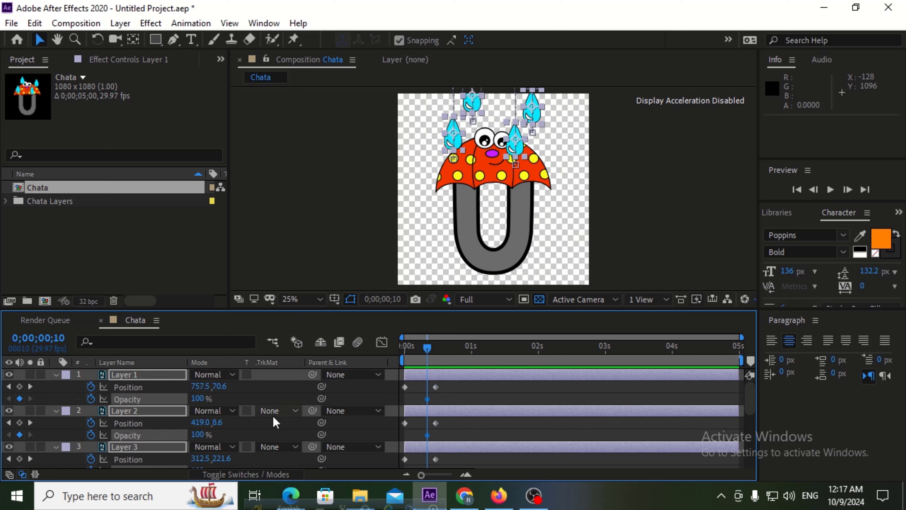
pyautogui.click(30, 386)
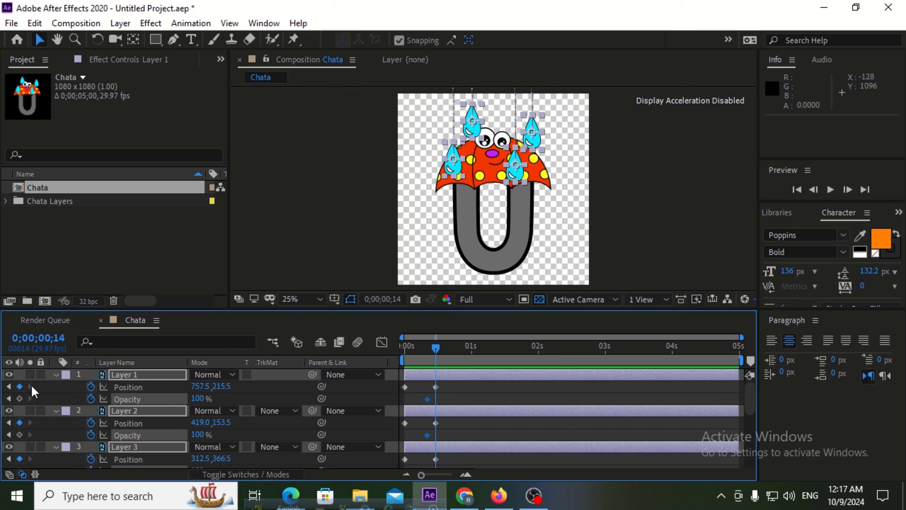
pyautogui.click(19, 398)
pyautogui.moveTo(197, 400); pyautogui.dragTo(36, 427)
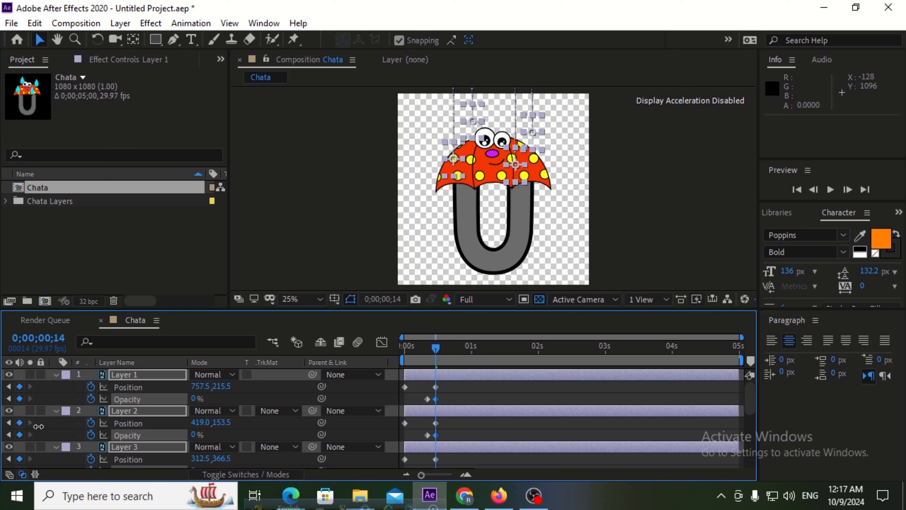
pyautogui.press('space')
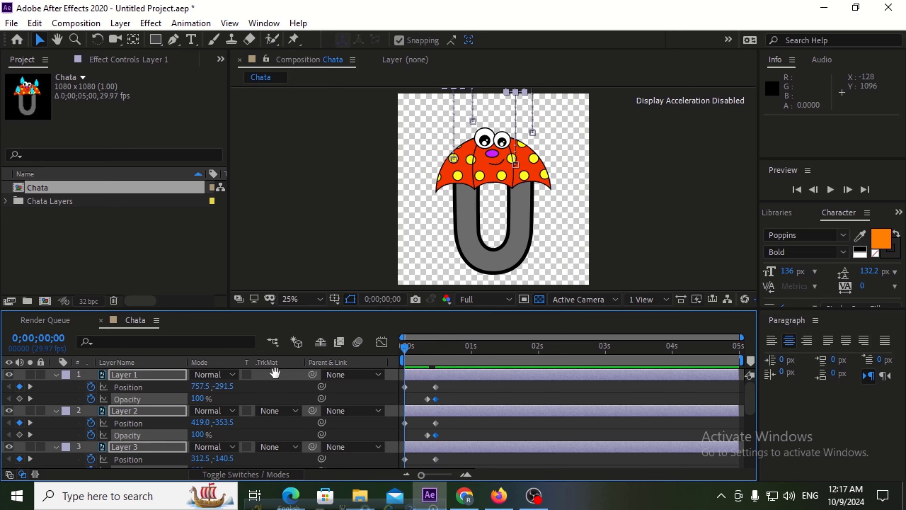
pyautogui.moveTo(442, 344); pyautogui.dragTo(324, 363)
pyautogui.press('space')
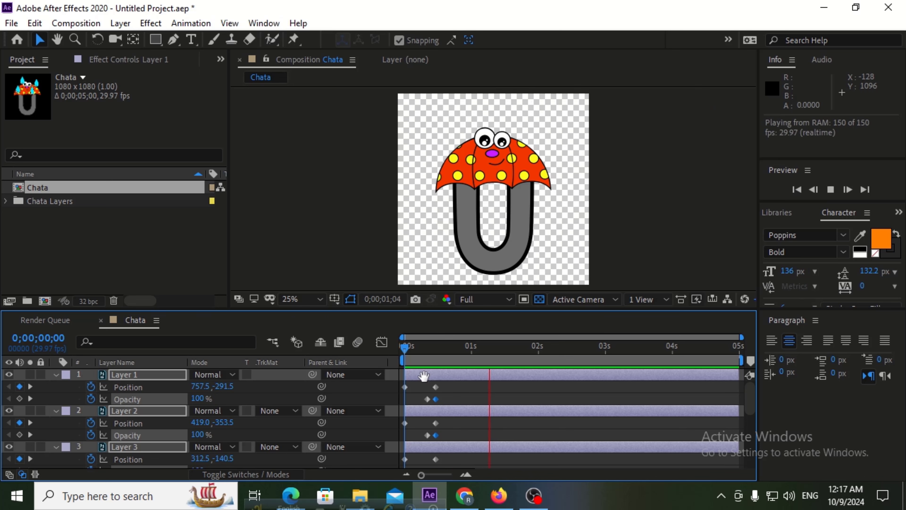
# - Shift the raindrops' end Position and Opacity keyframes later so the fall ends at about 20 frames, and preview it
pyautogui.click(419, 390)
pyautogui.moveTo(421, 387); pyautogui.dragTo(449, 389)
pyautogui.scroll(5, 449, 388)
pyautogui.press('space')
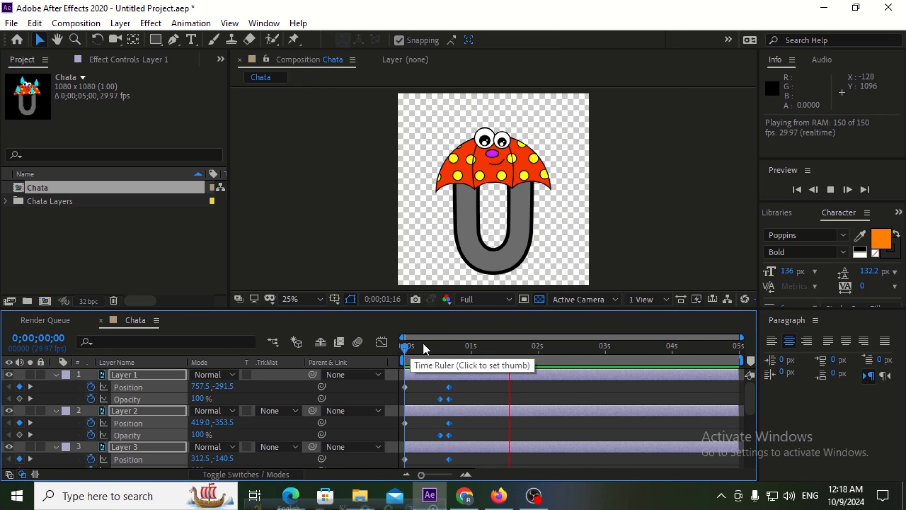
pyautogui.press('space')
pyautogui.press('space')
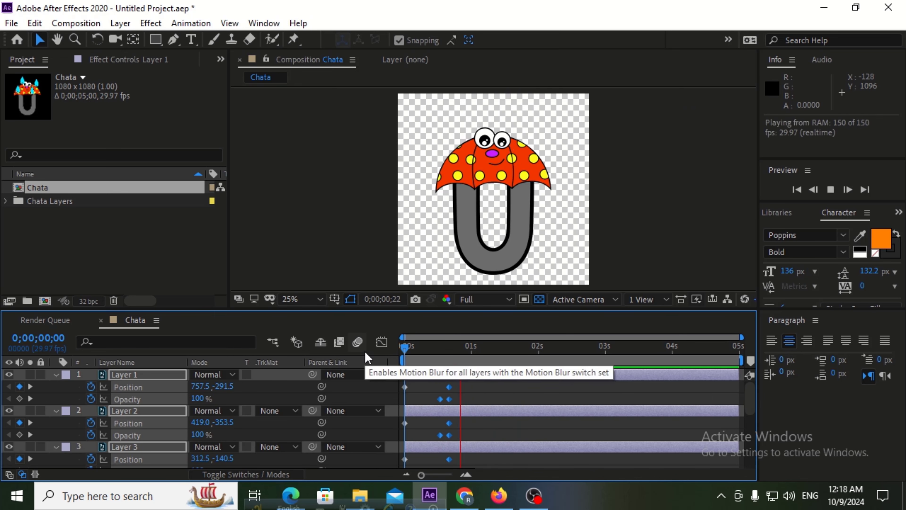
# - Move the four raindrops' end Position and Opacity keyframes earlier so the fall ends at 0;00;00;18, and preview it
pyautogui.press('space')
pyautogui.moveTo(450, 387); pyautogui.dragTo(446, 388)
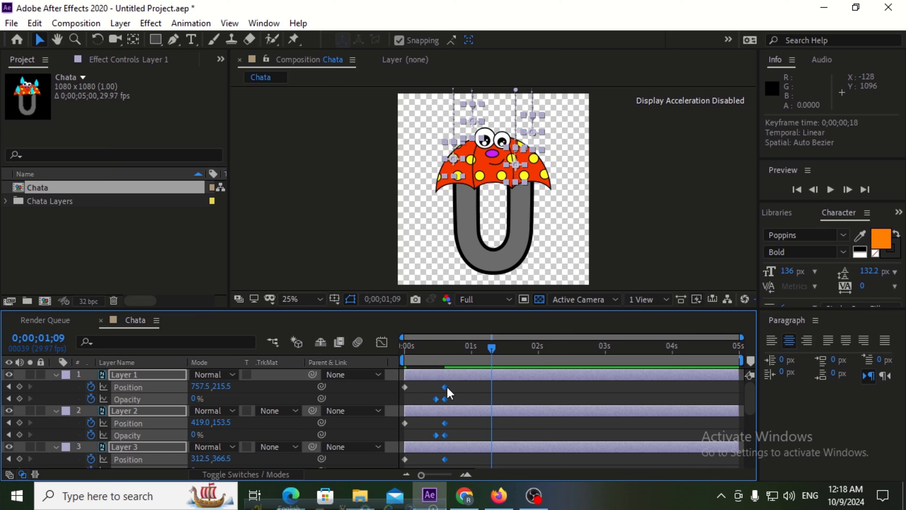
pyautogui.press('Home')
pyautogui.press('space')
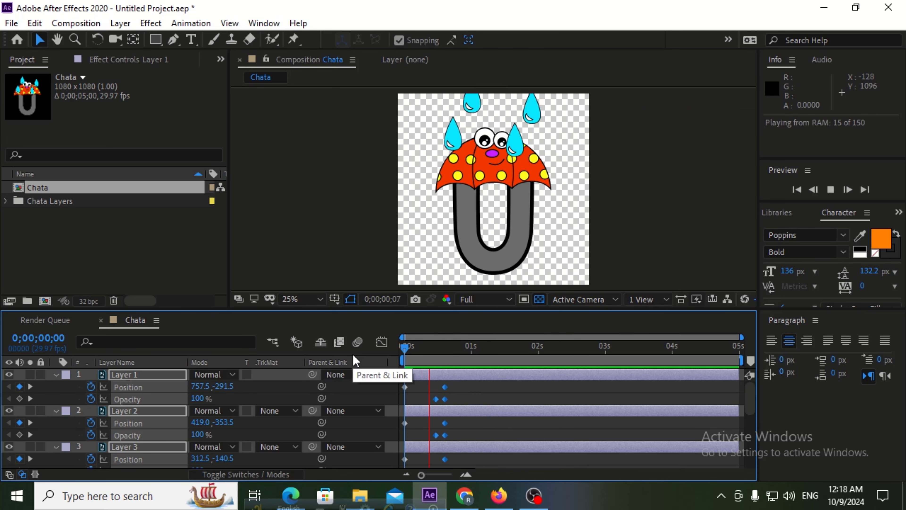
pyautogui.press('space')
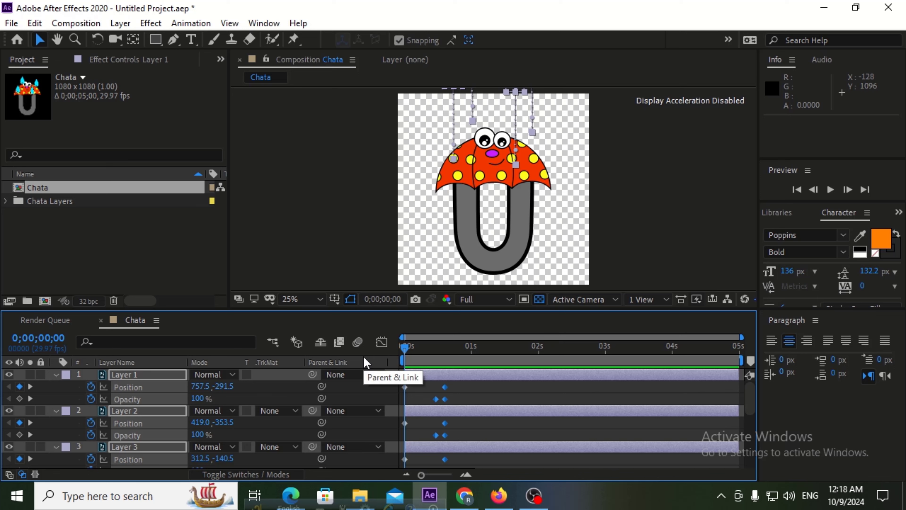
pyautogui.press('space')
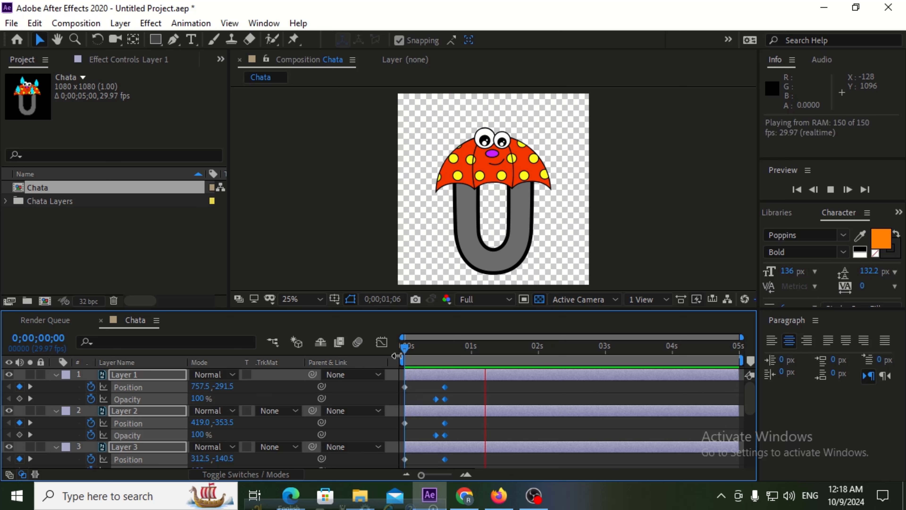
pyautogui.press('space')
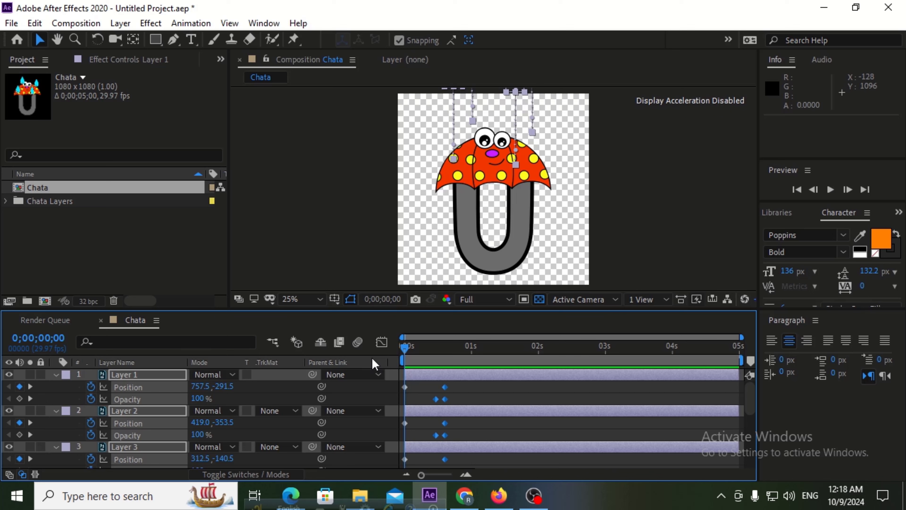
pyautogui.press('space')
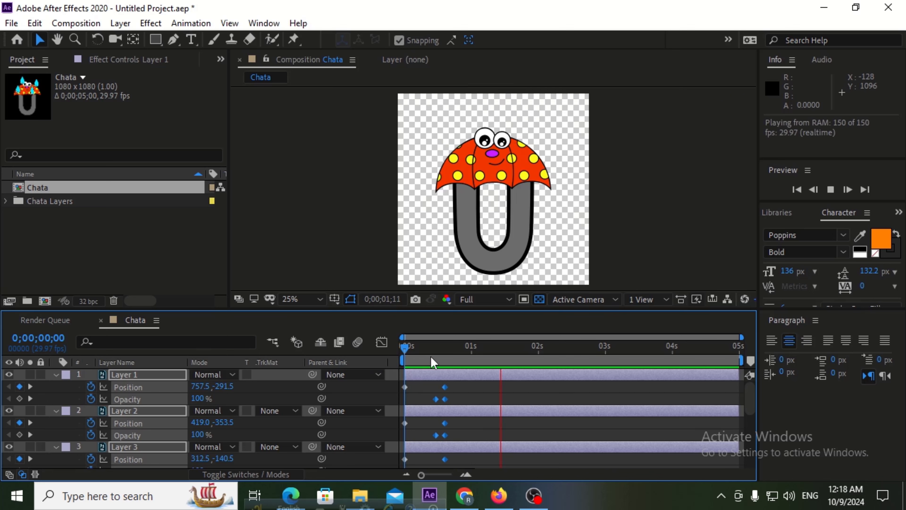
pyautogui.press('space')
pyautogui.press('space')
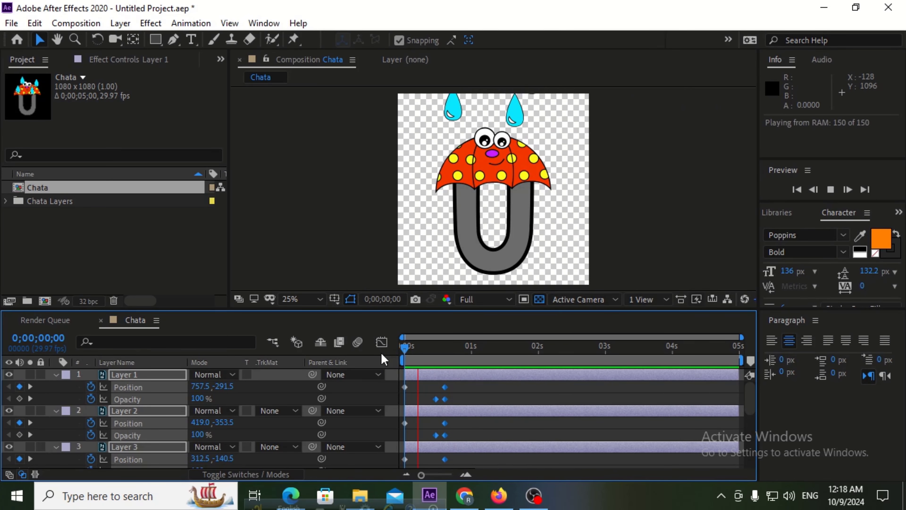
# - Lower Layer 1's end Position keyframe at 0;00;00;18 to Y 282.5 so the raindrop lands on the umbrella
pyautogui.click(428, 352)
pyautogui.moveTo(403, 353); pyautogui.dragTo(439, 356)
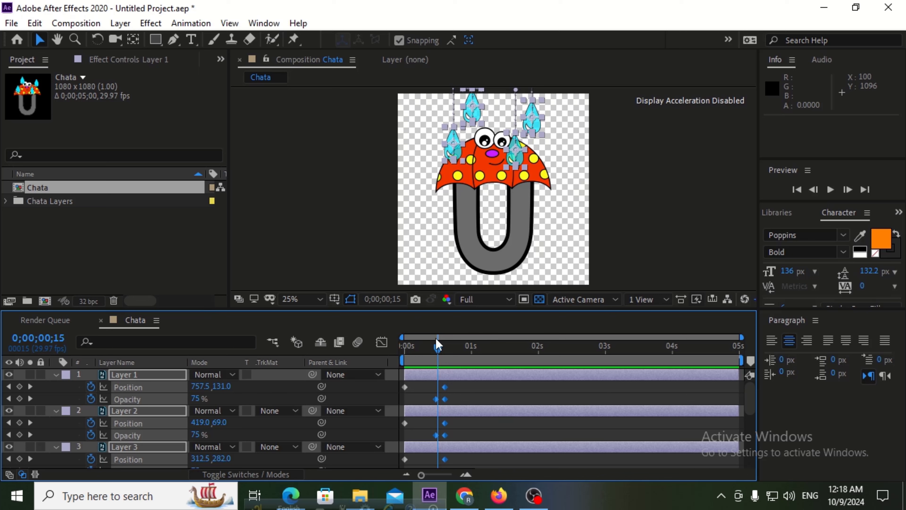
pyautogui.moveTo(439, 352); pyautogui.dragTo(444, 351)
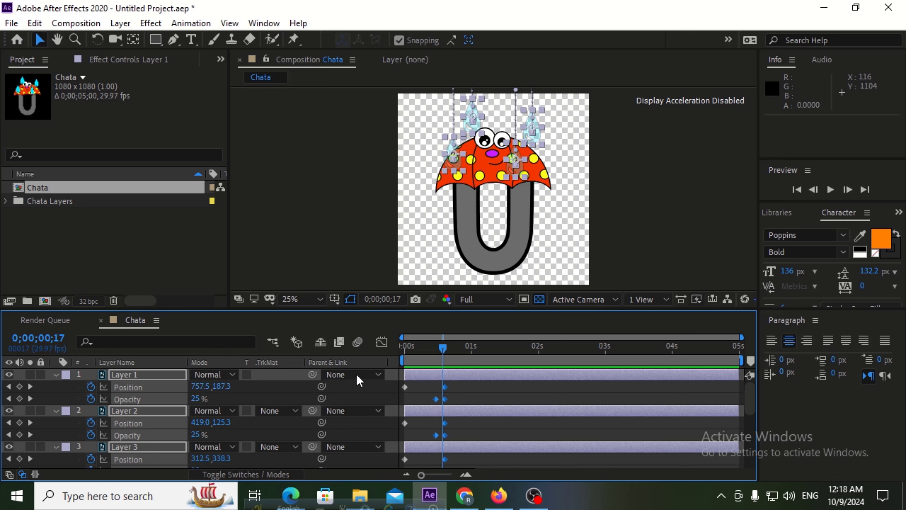
pyautogui.click(424, 392)
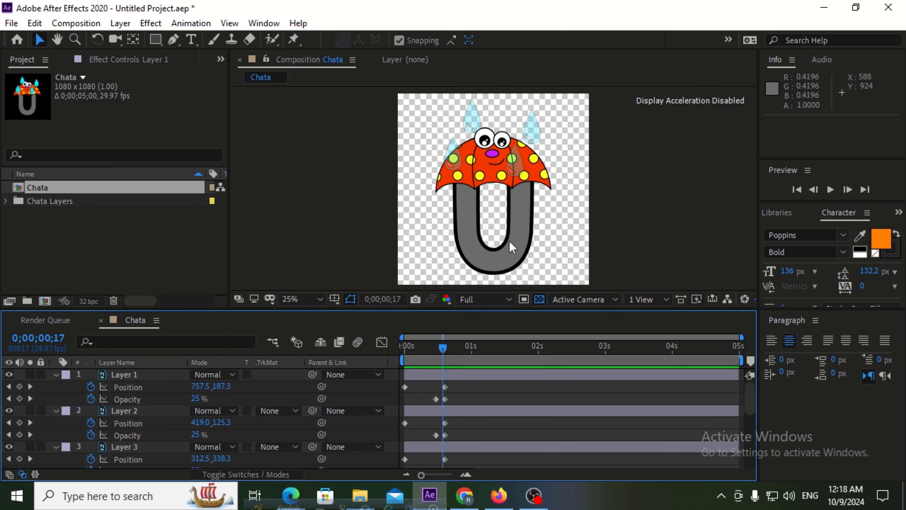
pyautogui.click(532, 141)
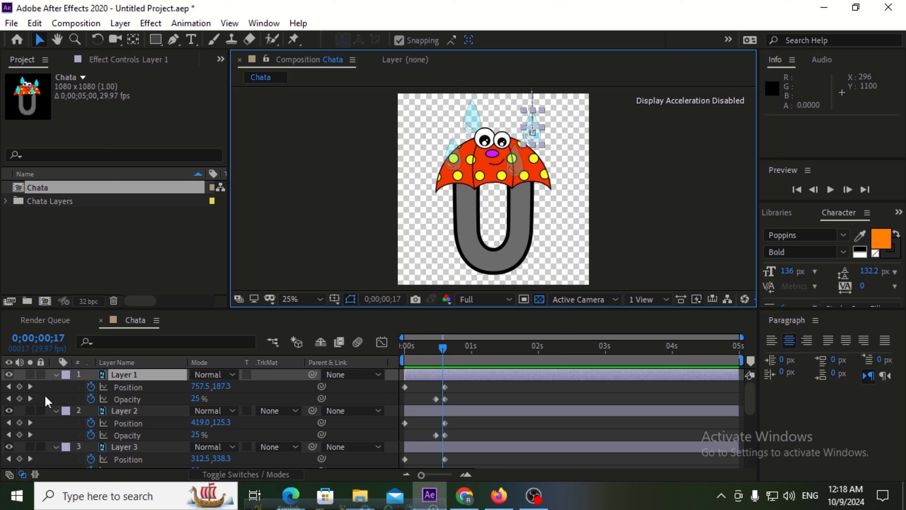
pyautogui.click(30, 386)
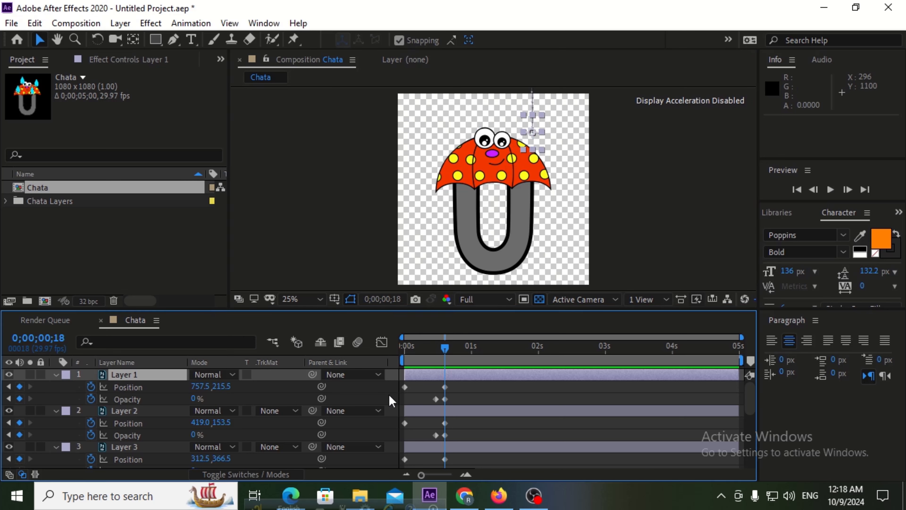
pyautogui.moveTo(221, 387); pyautogui.dragTo(277, 380)
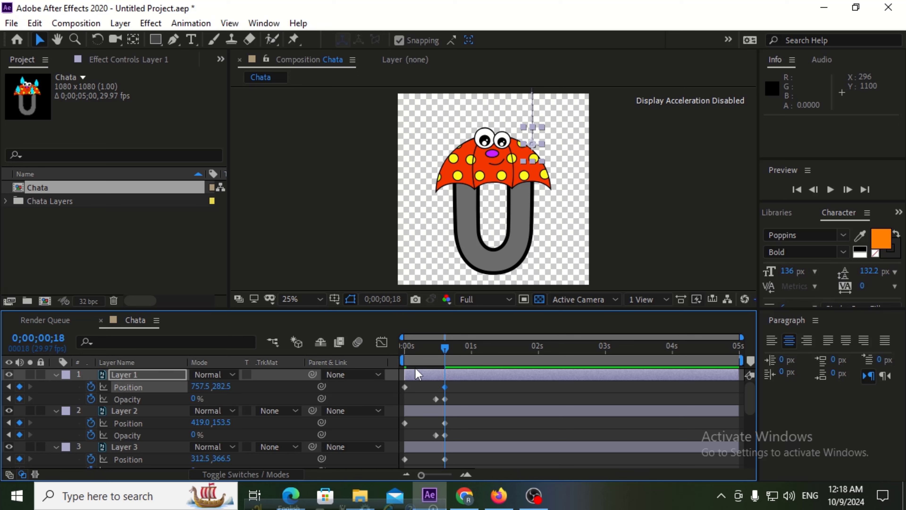
# - Lower Layer 2's end Position keyframe at 0;00;00;18 to Y 254.5, and preview the fall
pyautogui.click(433, 359)
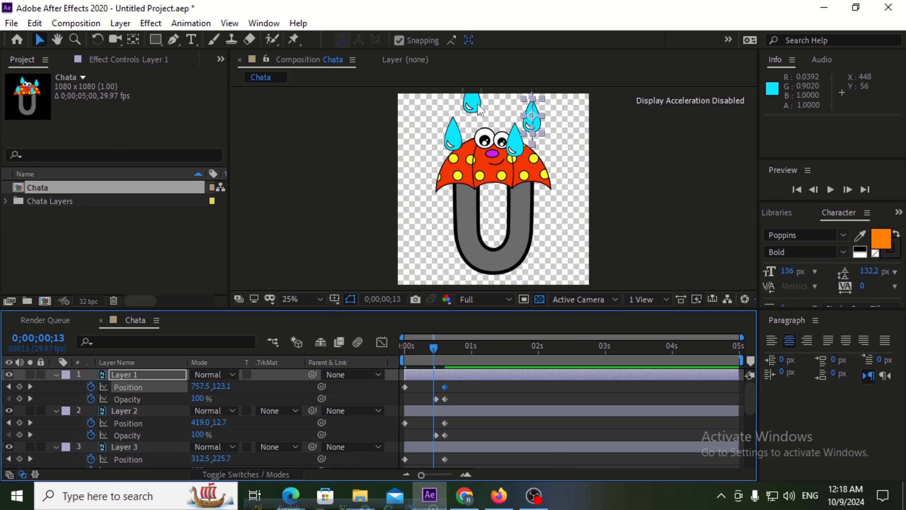
pyautogui.click(478, 106)
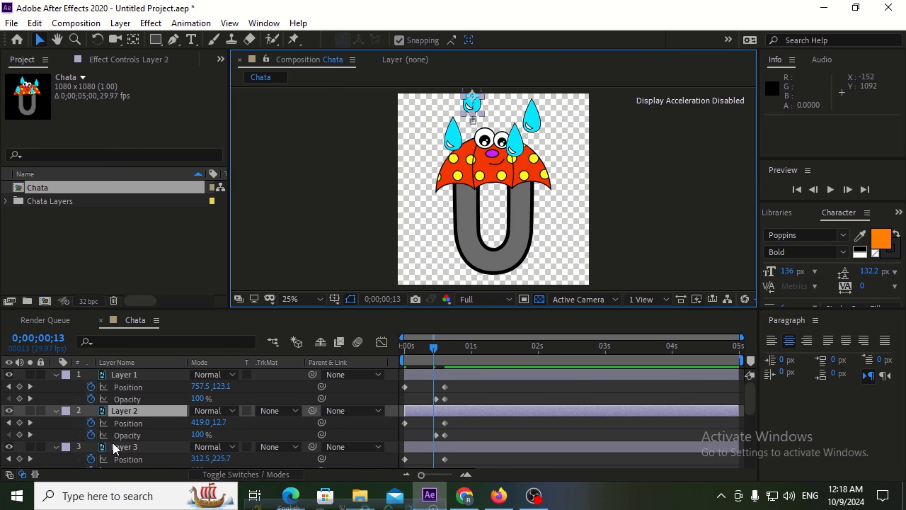
pyautogui.click(31, 422)
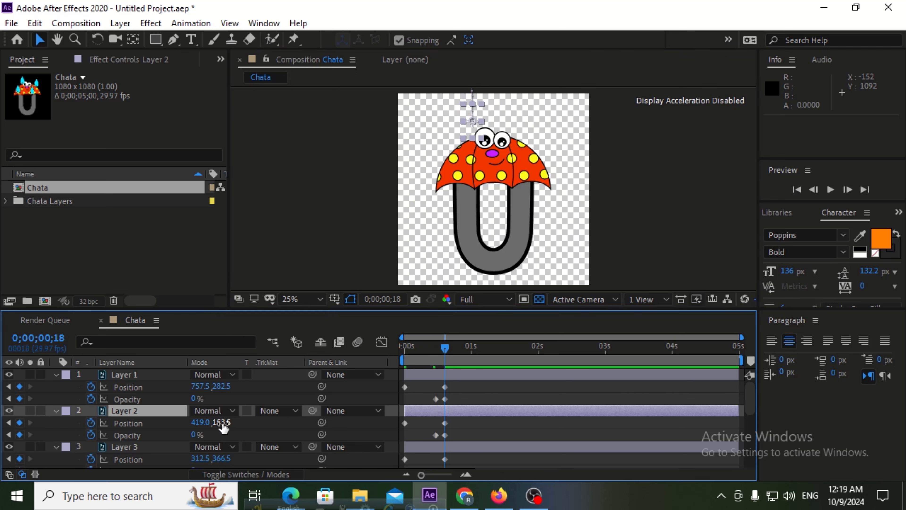
pyautogui.moveTo(222, 423); pyautogui.dragTo(308, 410)
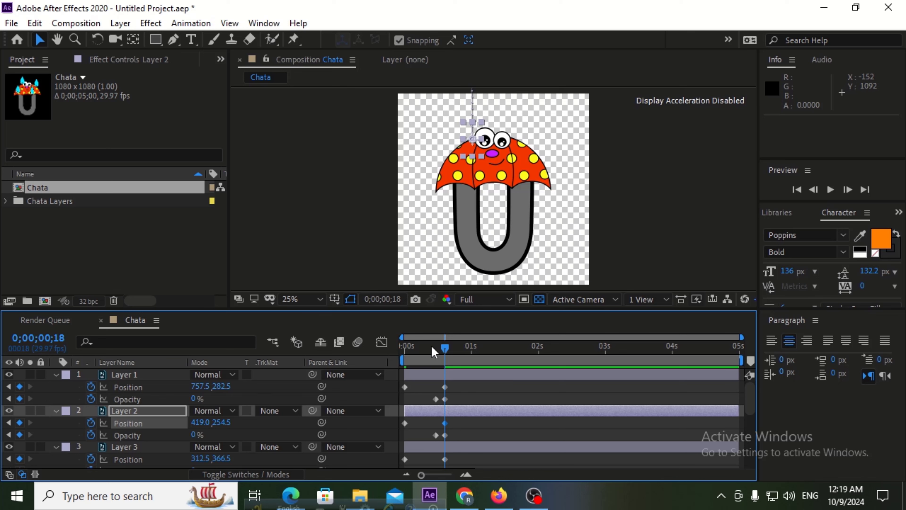
pyautogui.press('Home')
pyautogui.press('space')
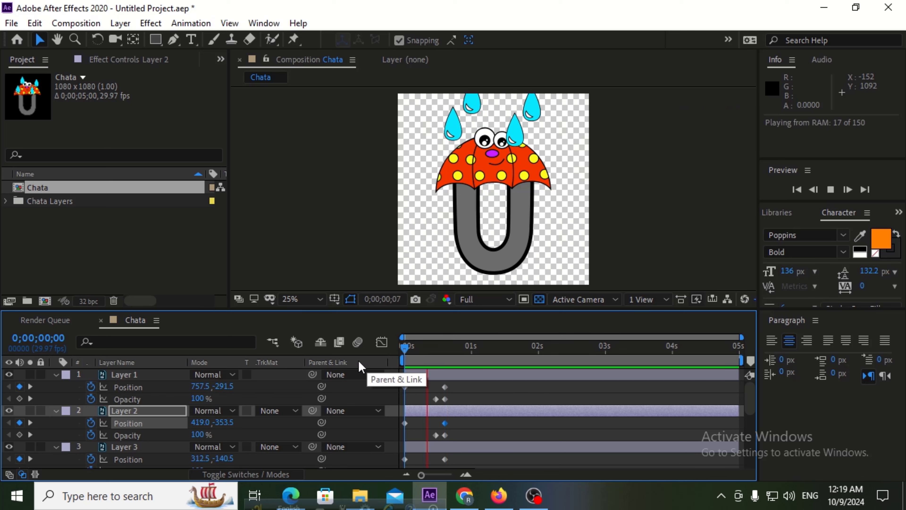
pyautogui.press('space')
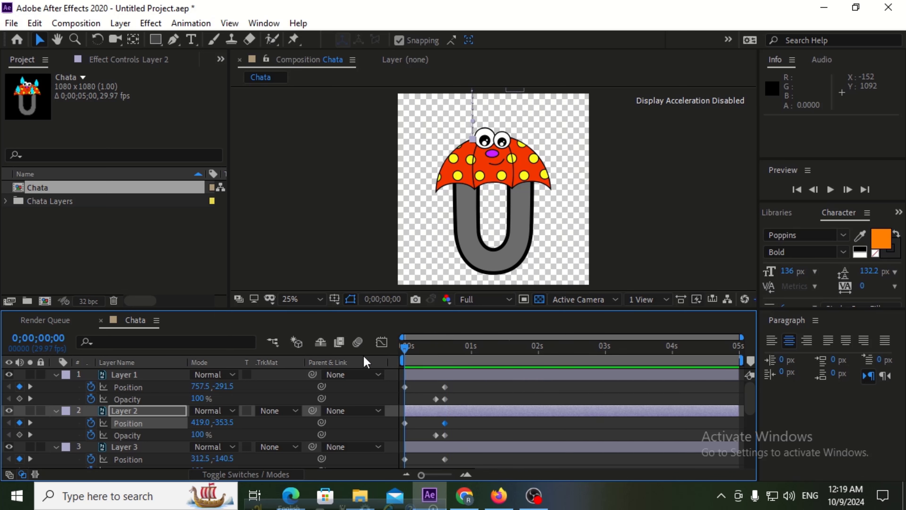
pyautogui.press('space')
pyautogui.press('space')
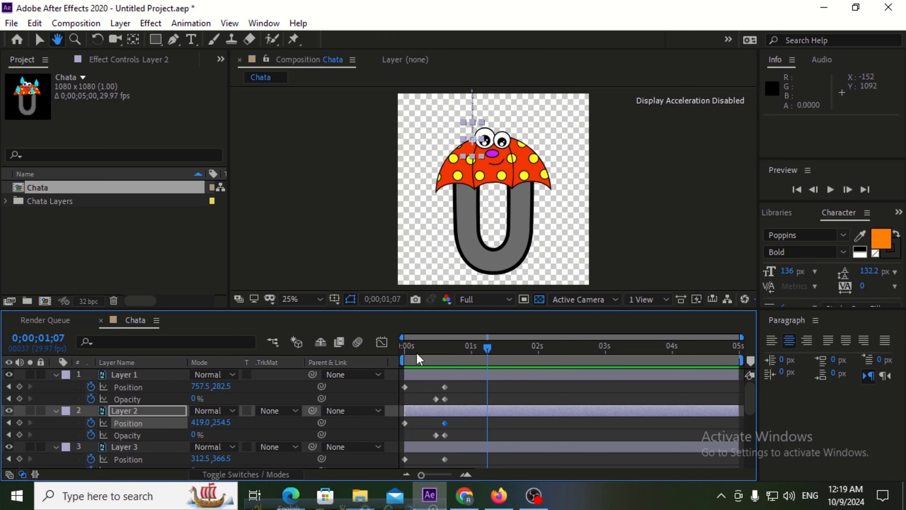
pyautogui.press('Home')
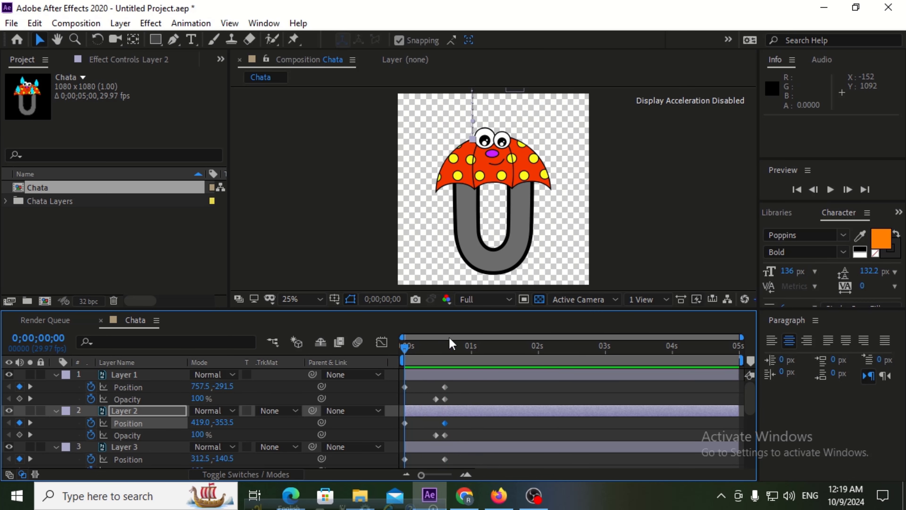
# - Identify the raindrops' layers at 0;00;00;13 and shift Layer 1 in time to start at 0;00;00;08
pyautogui.click(434, 345)
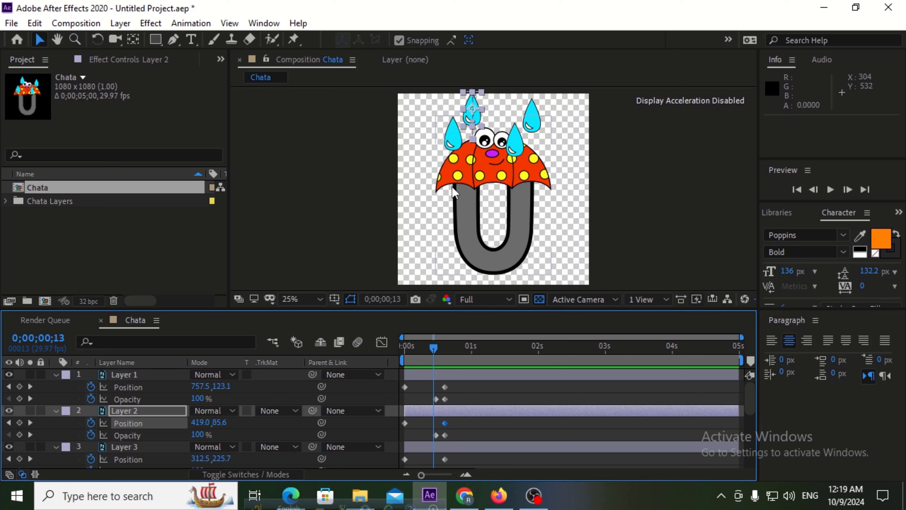
pyautogui.click(456, 142)
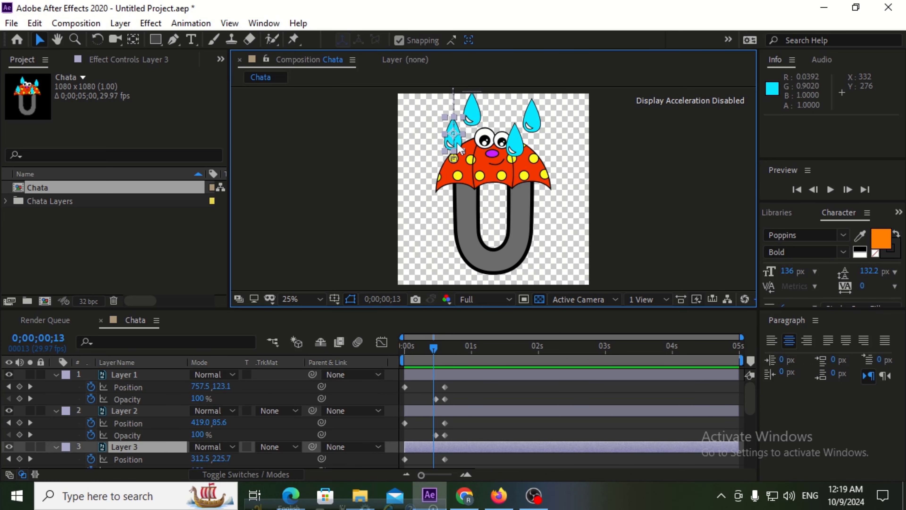
pyautogui.click(430, 411)
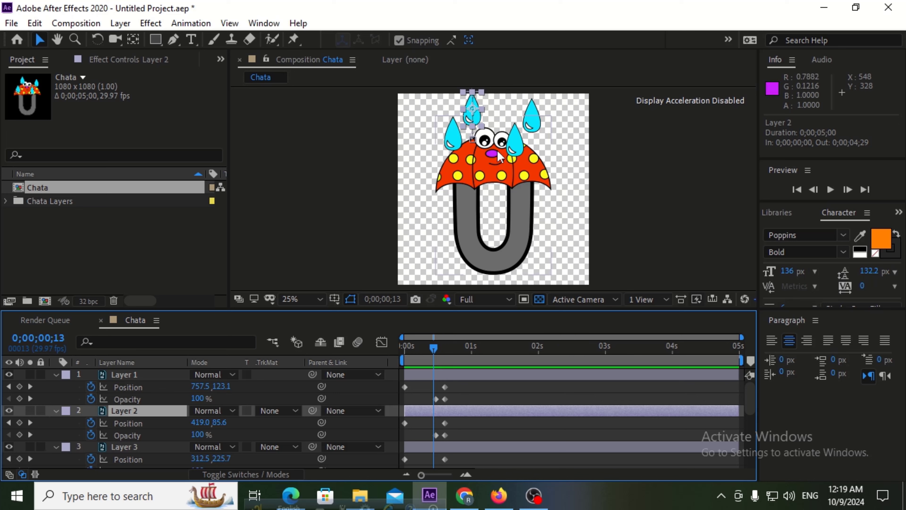
pyautogui.click(515, 141)
pyautogui.click(424, 374)
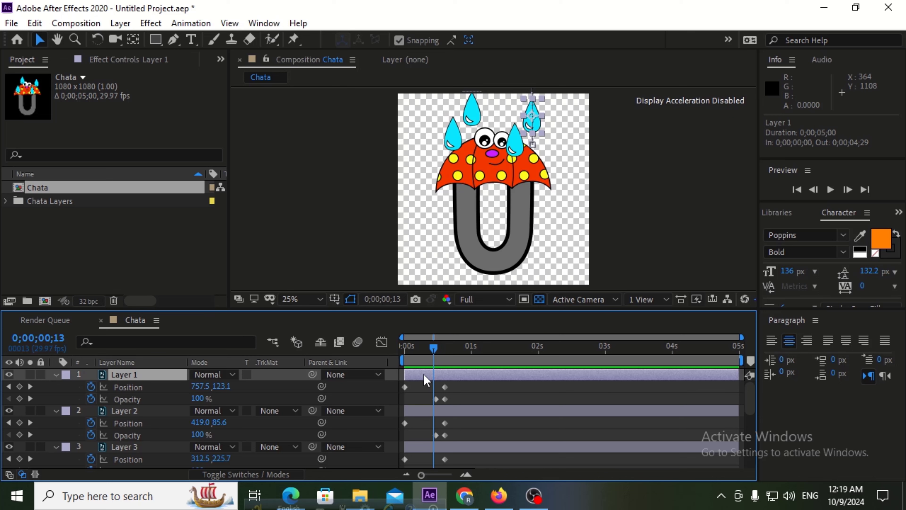
pyautogui.moveTo(422, 348); pyautogui.dragTo(428, 374)
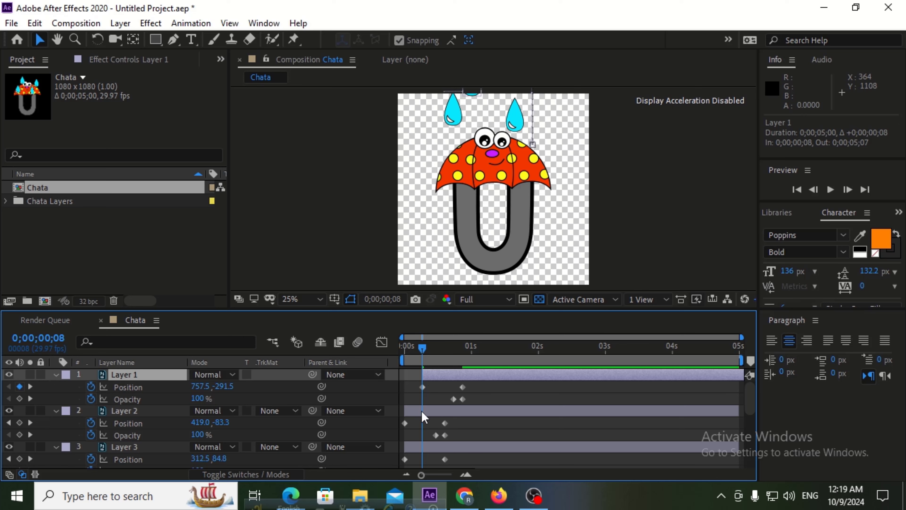
# - Shift Layer 2 to start at 0;00;00;14 and Layer 3 at about 21 frames, and preview the staggered raindrops
pyautogui.moveTo(419, 411); pyautogui.dragTo(461, 413)
pyautogui.scroll(-2, 456, 393)
pyautogui.press('space')
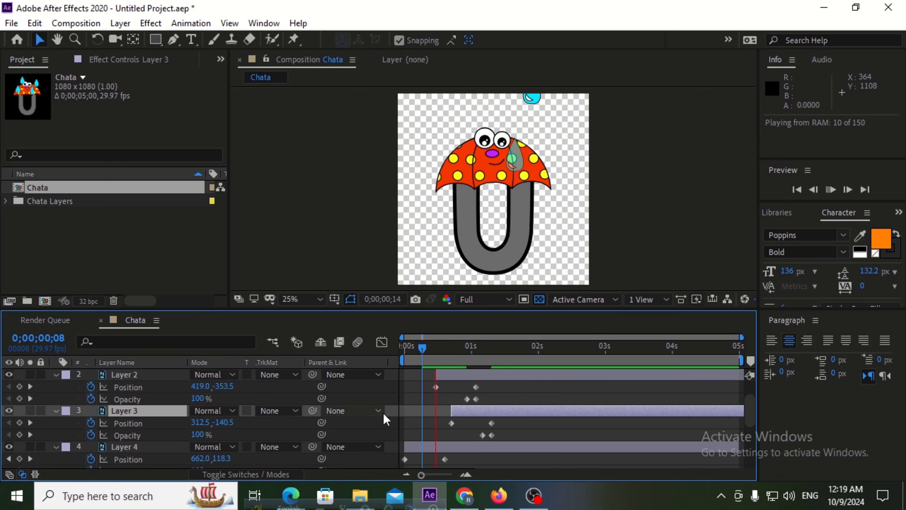
pyautogui.moveTo(469, 348); pyautogui.dragTo(345, 363)
pyautogui.press('space')
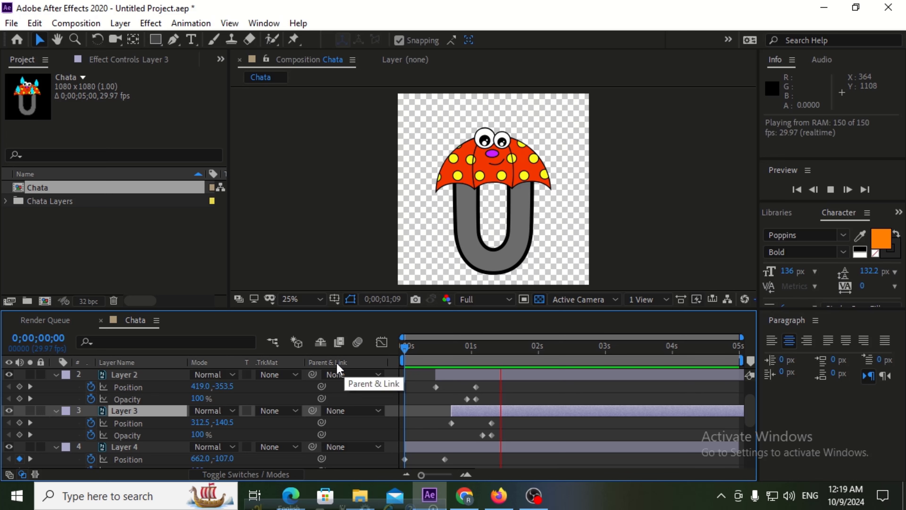
pyautogui.press('space')
# - Undo the last time shift of Layer 3 and preview the animation from the start
pyautogui.hotkey('ctrl', 'z')
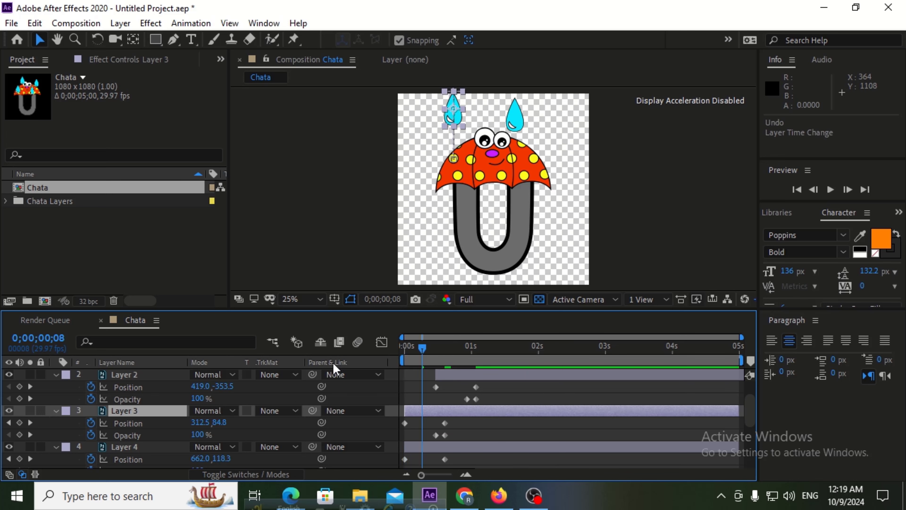
pyautogui.moveTo(422, 349); pyautogui.dragTo(385, 355)
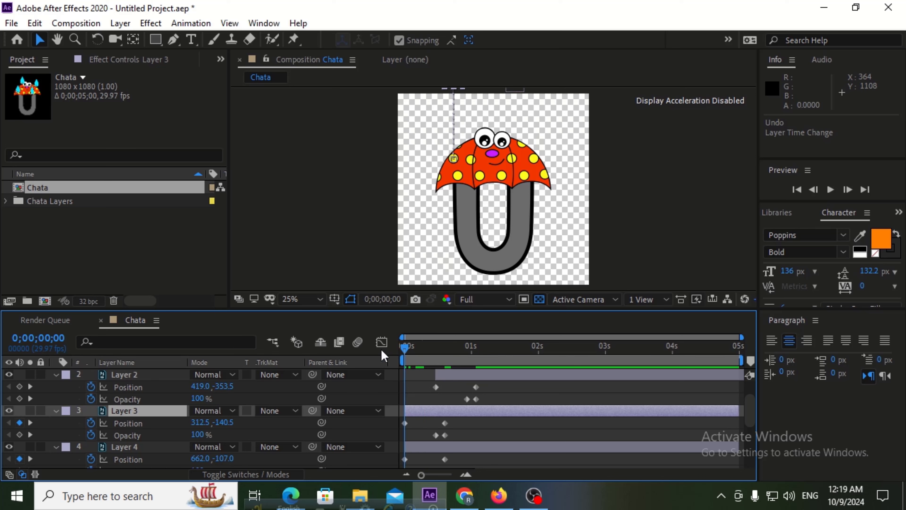
pyautogui.press('space')
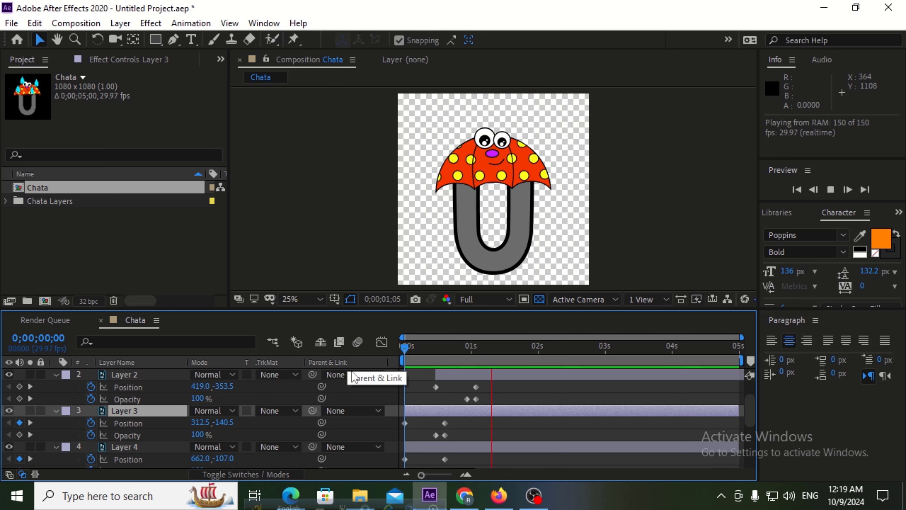
# - Shift Layer 3 to start at 0;00;00;02 and Layer 2 at 0;00;00;06, and preview the staggered fall
pyautogui.click(419, 412)
pyautogui.moveTo(417, 412); pyautogui.dragTo(421, 413)
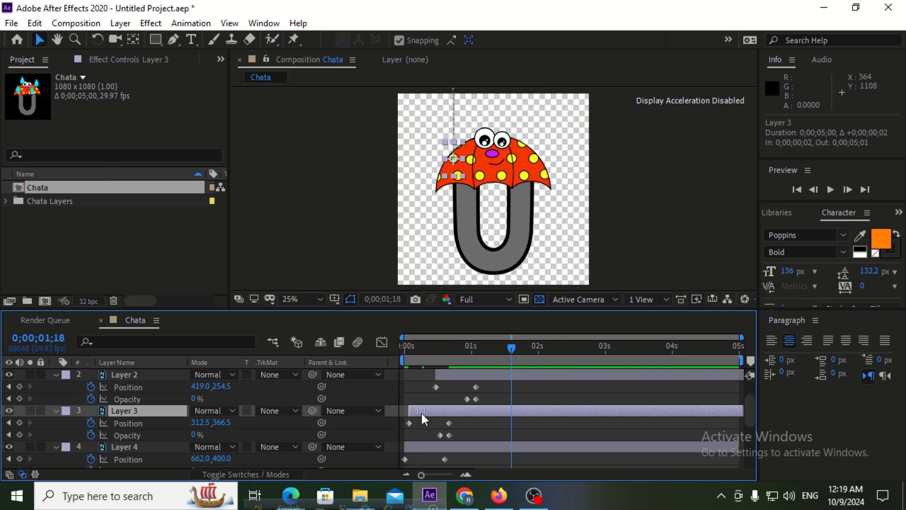
pyautogui.moveTo(444, 374); pyautogui.dragTo(427, 376)
pyautogui.scroll(-3, 422, 400)
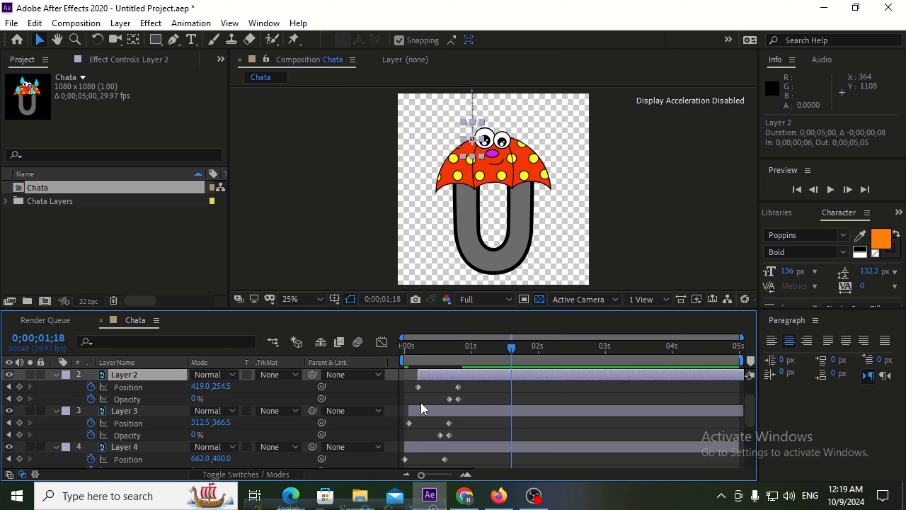
pyautogui.scroll(3, 428, 423)
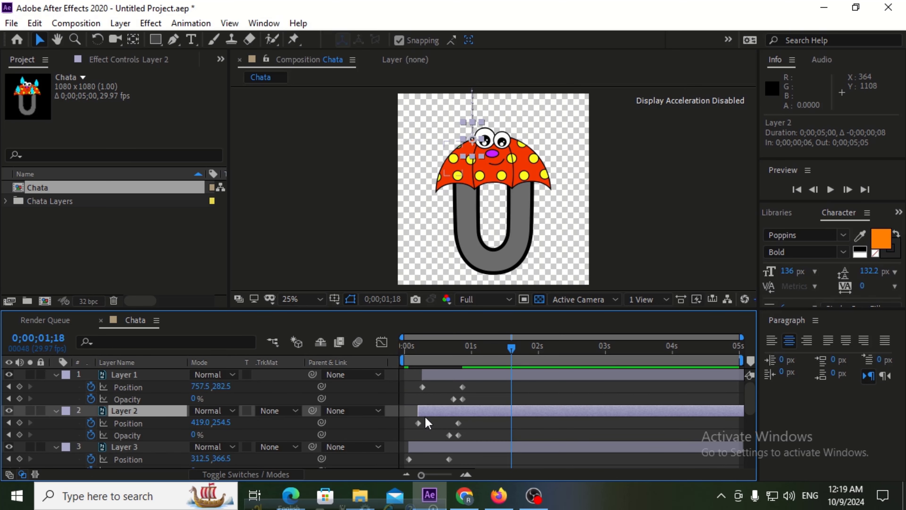
pyautogui.press('Home')
pyautogui.press('space')
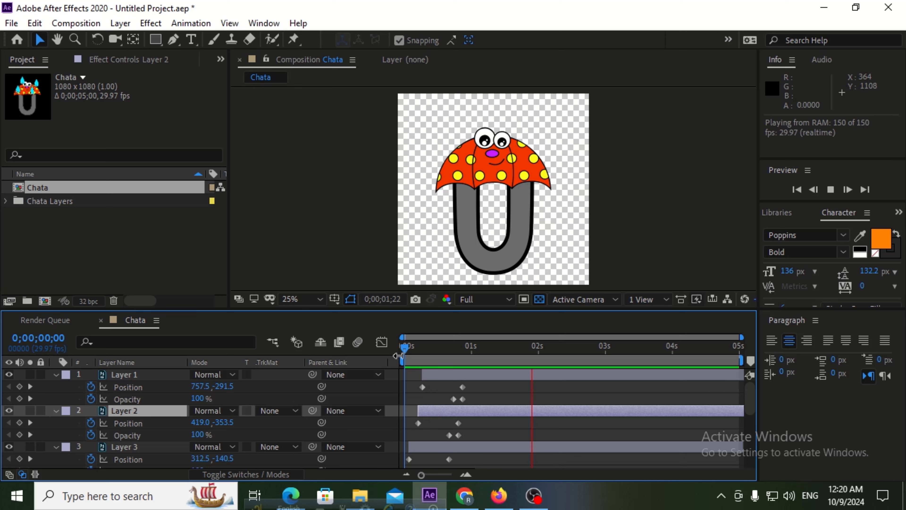
# - End the work area at 0;00;02;00 and preview the shortened raindrop animation
pyautogui.press('space')
pyautogui.click(536, 348)
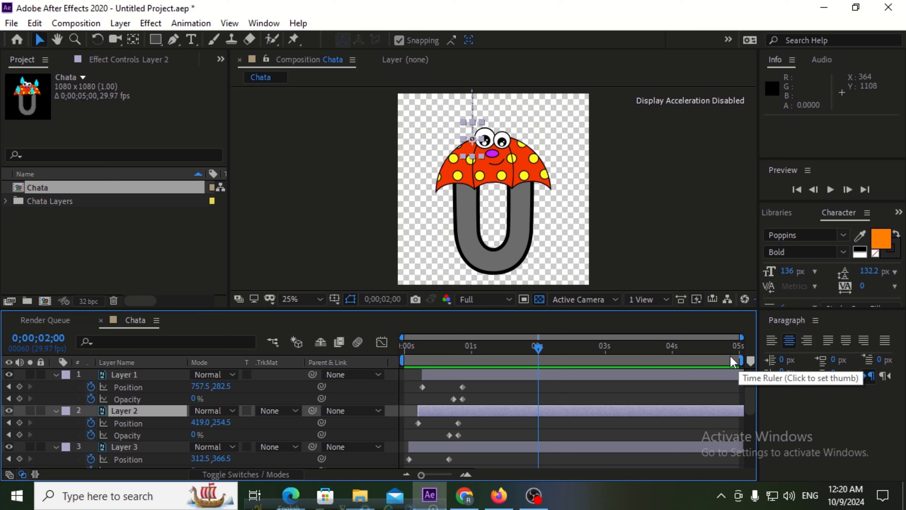
pyautogui.press('n')
pyautogui.press('space')
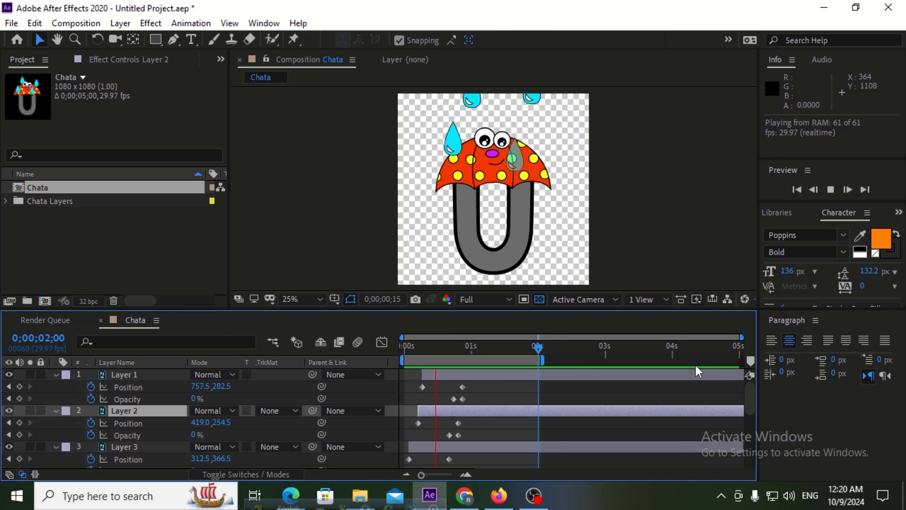
pyautogui.press('space')
# - Set Layer 1's final Position keyframe at 0;00;00;26 to Y 328.5 so its raindrop falls lower, and preview the animation
pyautogui.moveTo(537, 346); pyautogui.dragTo(450, 351)
pyautogui.click(498, 393)
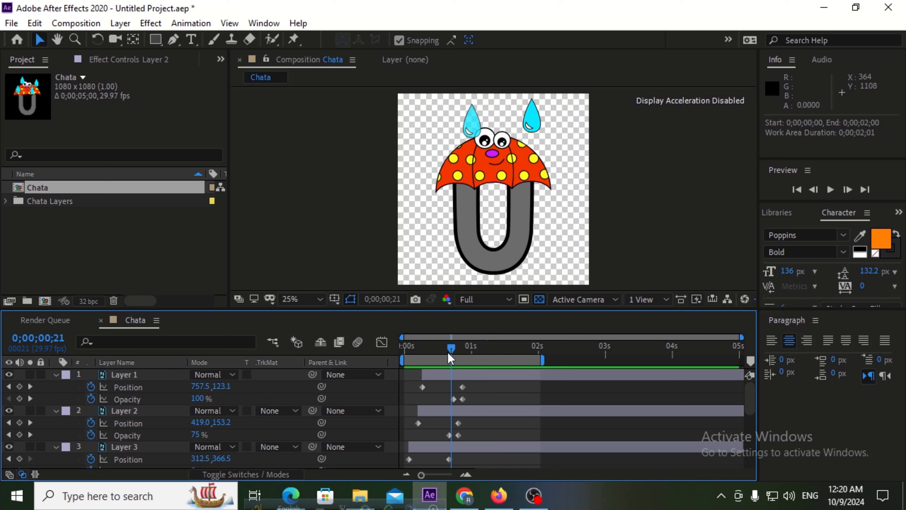
pyautogui.click(528, 133)
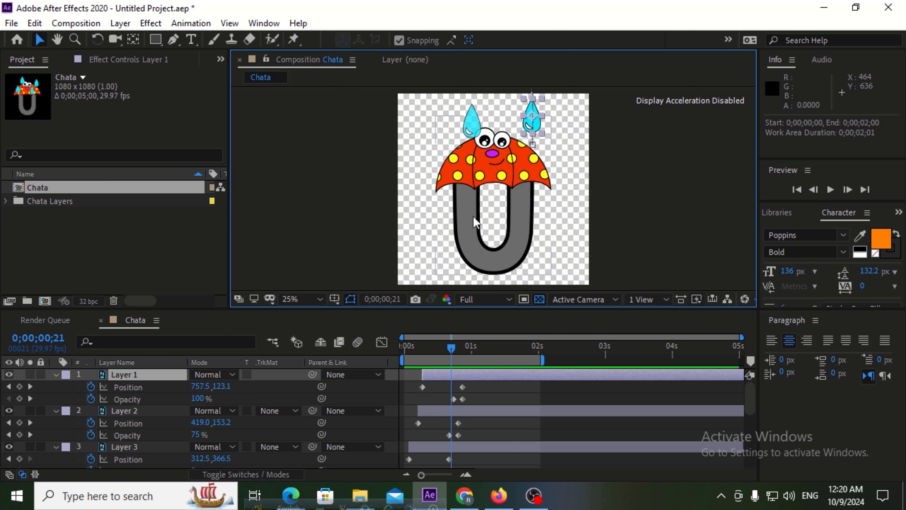
pyautogui.click(29, 387)
pyautogui.moveTo(224, 385)
pyautogui.mouseDown()
pyautogui.moveTo(264, 379)
pyautogui.moveTo(238, 385)
pyautogui.mouseUp()
pyautogui.press('space')
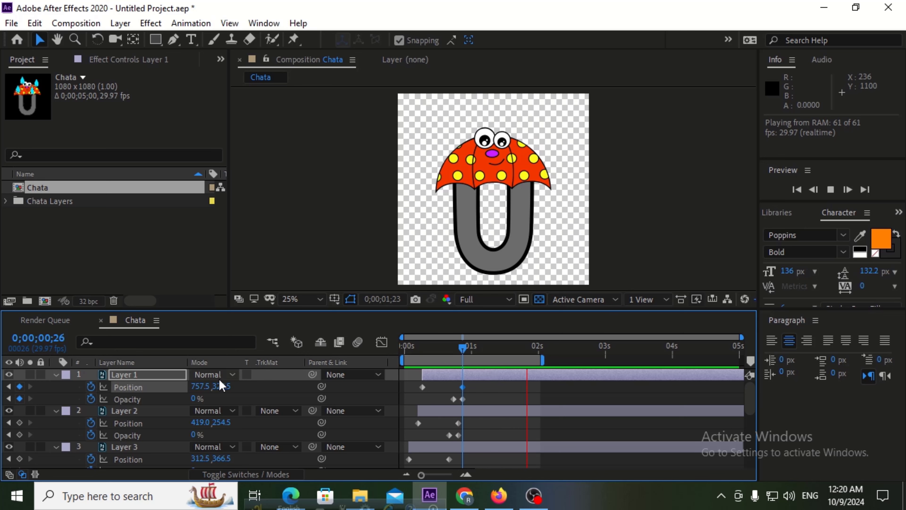
pyautogui.press('space')
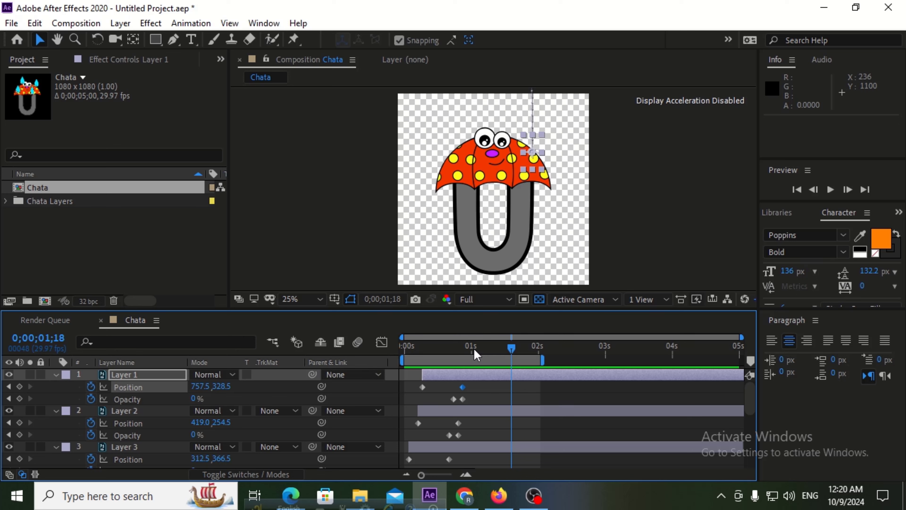
# - Return to 0;00;00;00 and identify the bg 2 and ball 2 eye layers, hiding and reshowing ball 2
pyautogui.moveTo(474, 350); pyautogui.dragTo(382, 358)
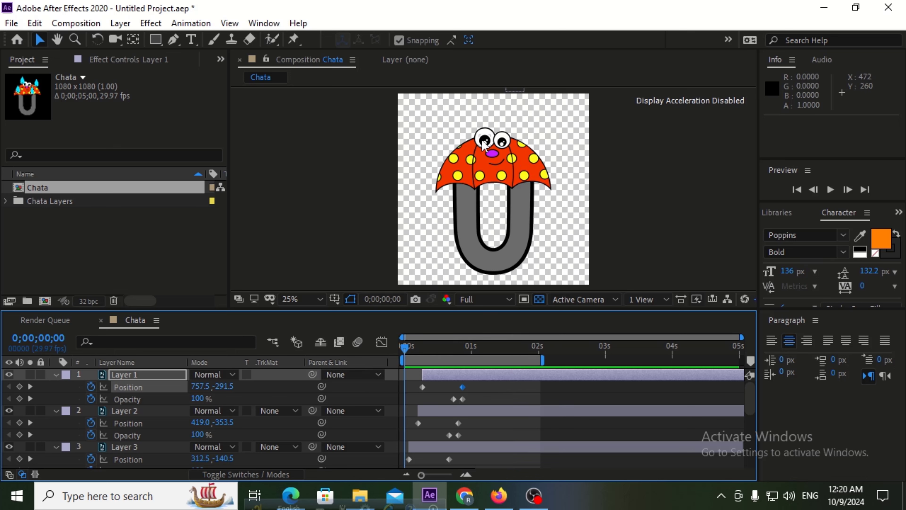
pyautogui.scroll(-3, 138, 417)
pyautogui.scroll(-2, 137, 417)
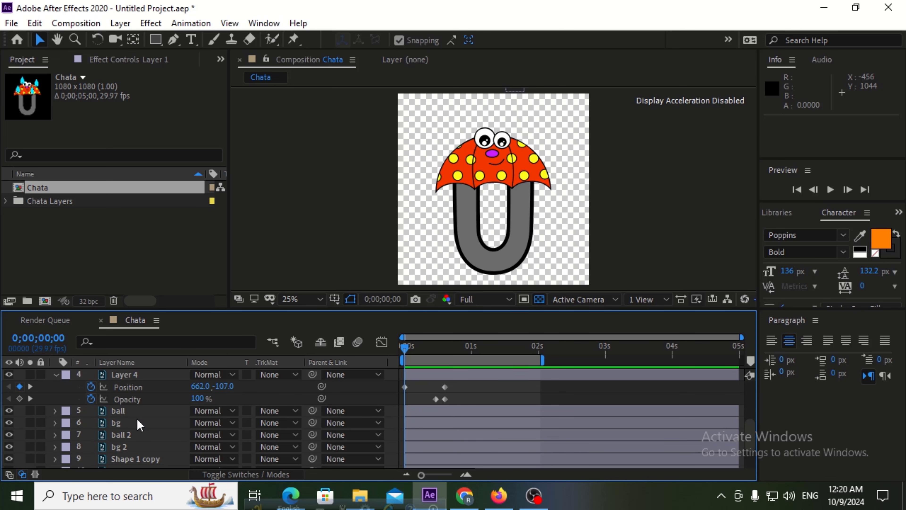
pyautogui.click(135, 411)
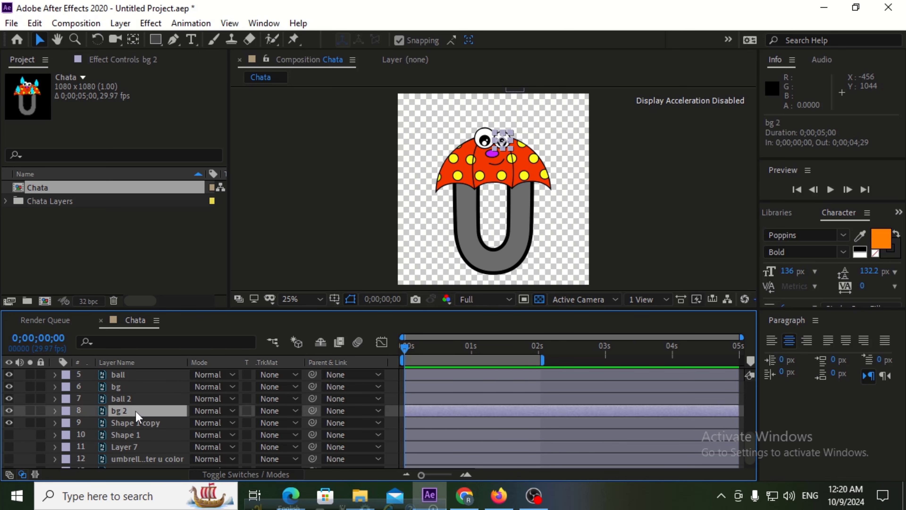
pyautogui.click(123, 400)
pyautogui.click(9, 399)
pyautogui.click(9, 398)
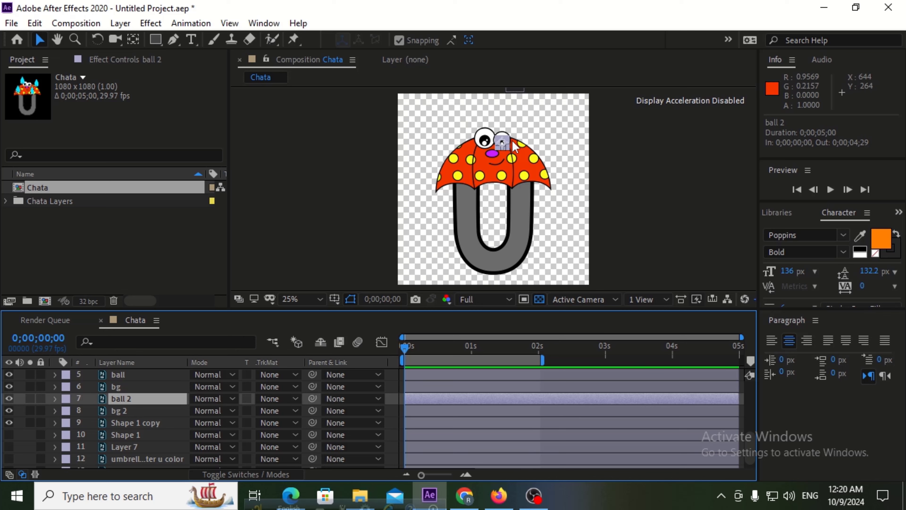
# - Duplicate the bg 2 eye layer and place the copy directly above ball 2
pyautogui.click(129, 411)
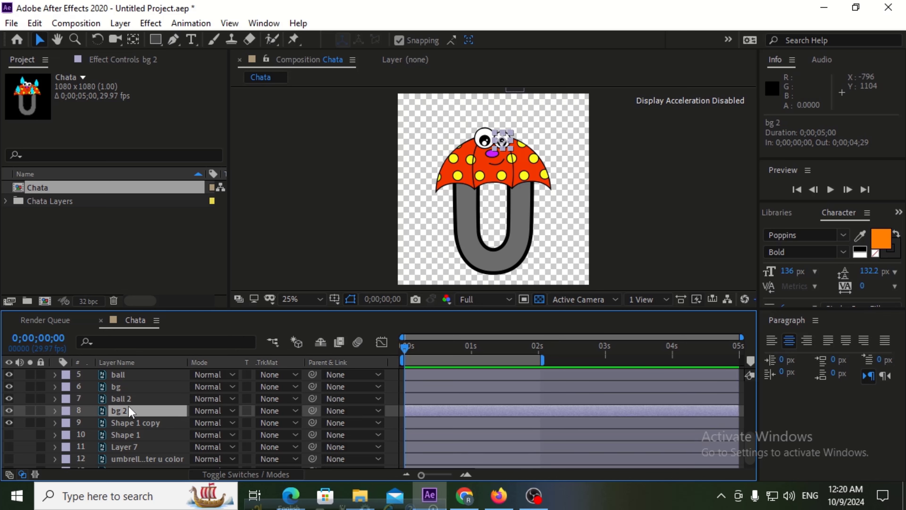
pyautogui.hotkey('ctrl', 'd')
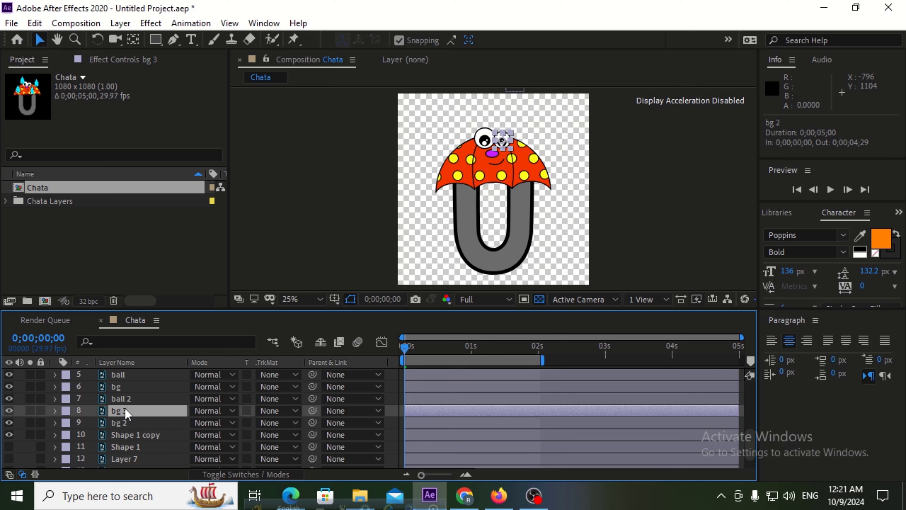
pyautogui.moveTo(127, 415)
pyautogui.mouseDown()
pyautogui.moveTo(124, 396)
pyautogui.moveTo(130, 403)
pyautogui.mouseUp()
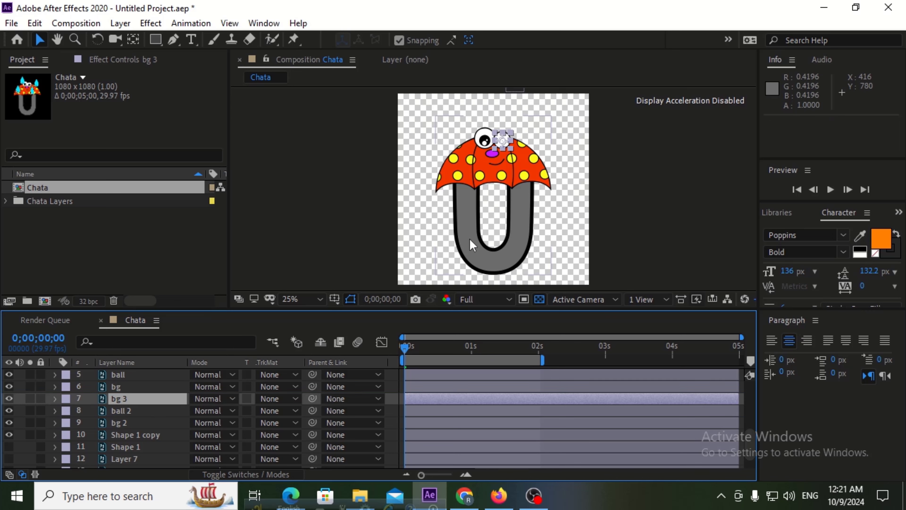
# - Set ball 2's track matte to an alpha matte from the bg 3 layer above it
pyautogui.click(135, 423)
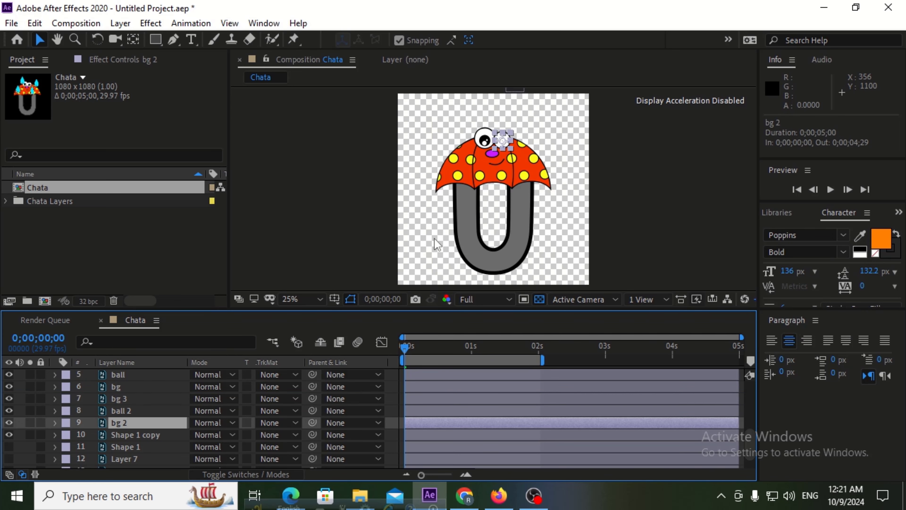
pyautogui.click(127, 412)
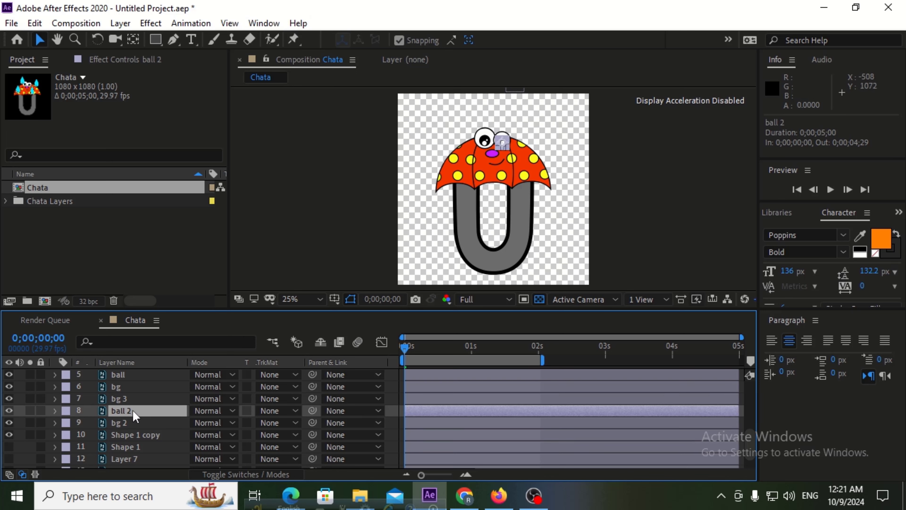
pyautogui.click(267, 412)
pyautogui.click(287, 348)
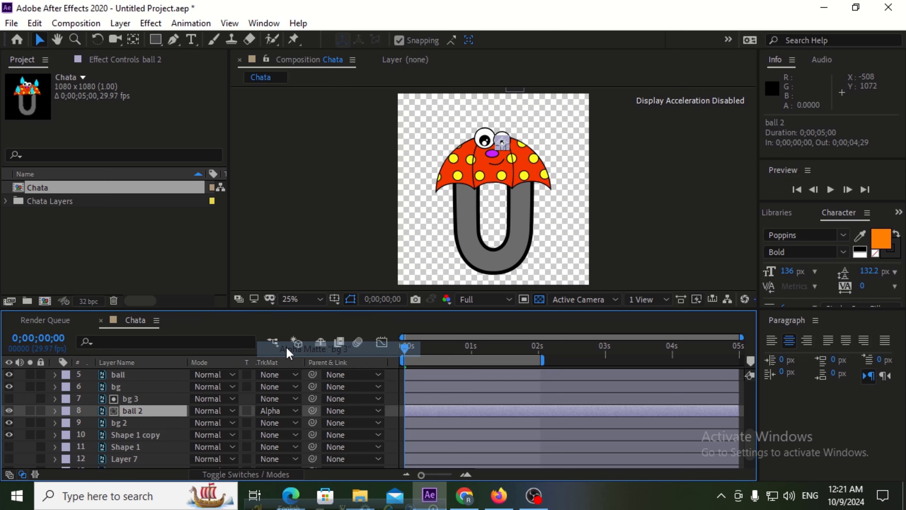
# - Duplicate the other eye's bg layer and place the copy directly above the ball layer
pyautogui.click(146, 434)
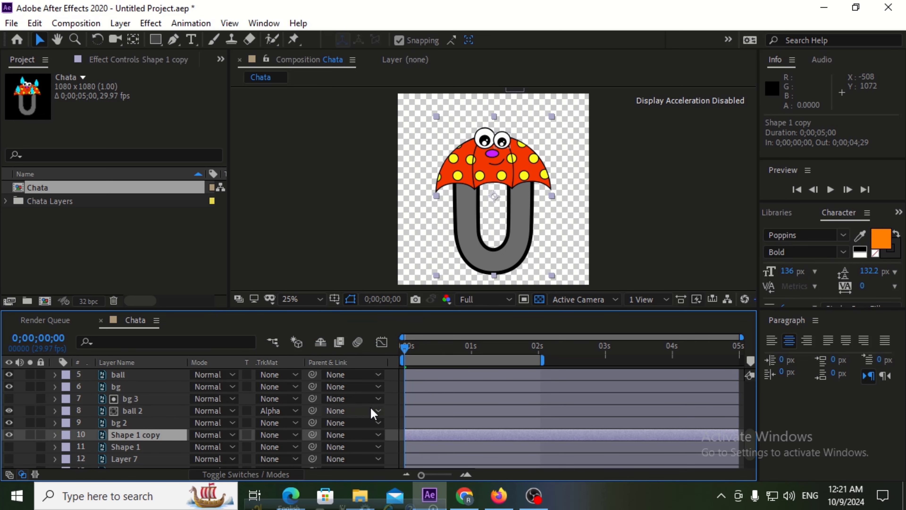
pyautogui.click(132, 423)
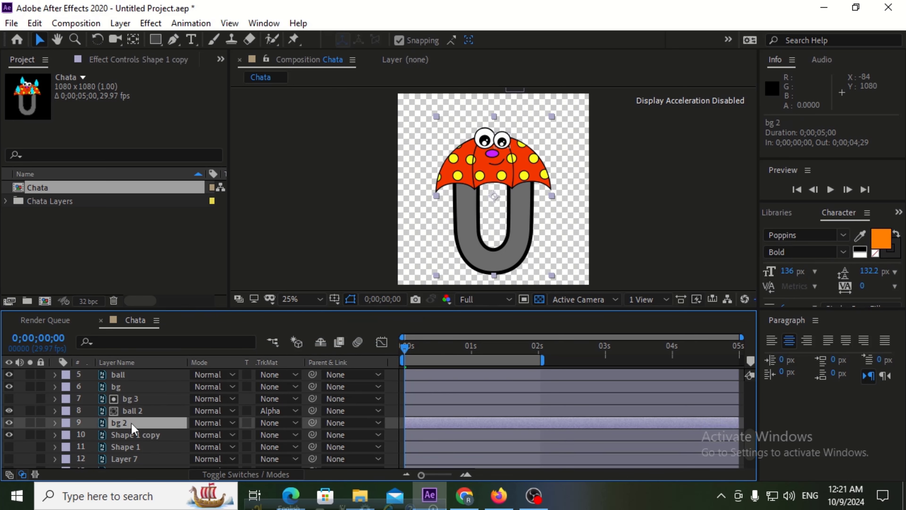
pyautogui.click(134, 386)
pyautogui.scroll(1, 134, 386)
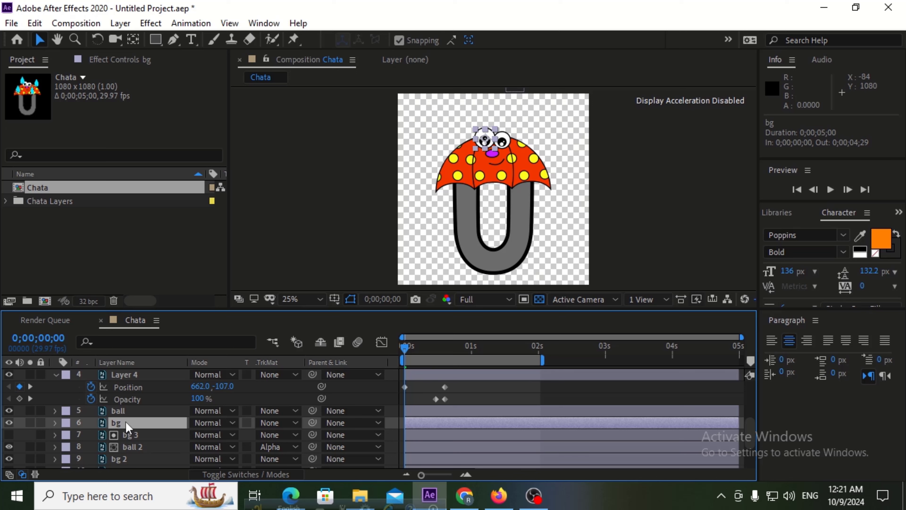
pyautogui.hotkey('ctrl', 'd')
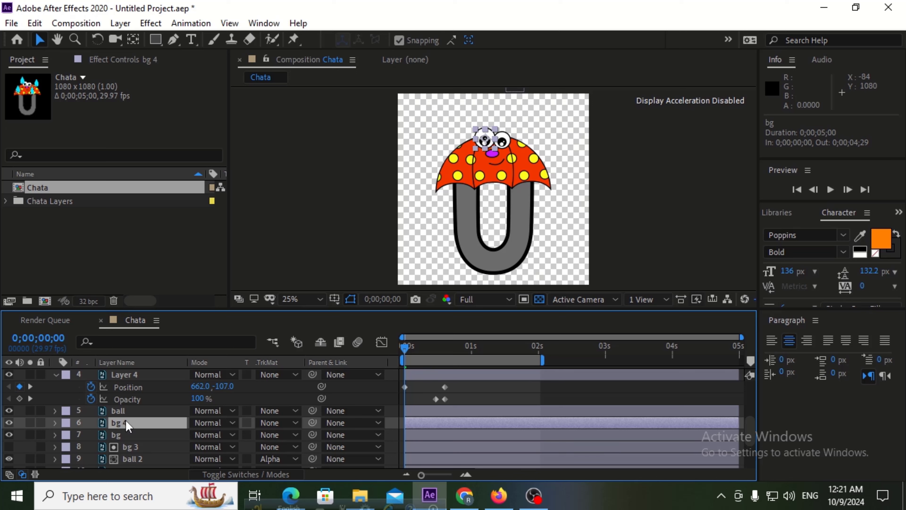
pyautogui.moveTo(125, 420); pyautogui.dragTo(127, 405)
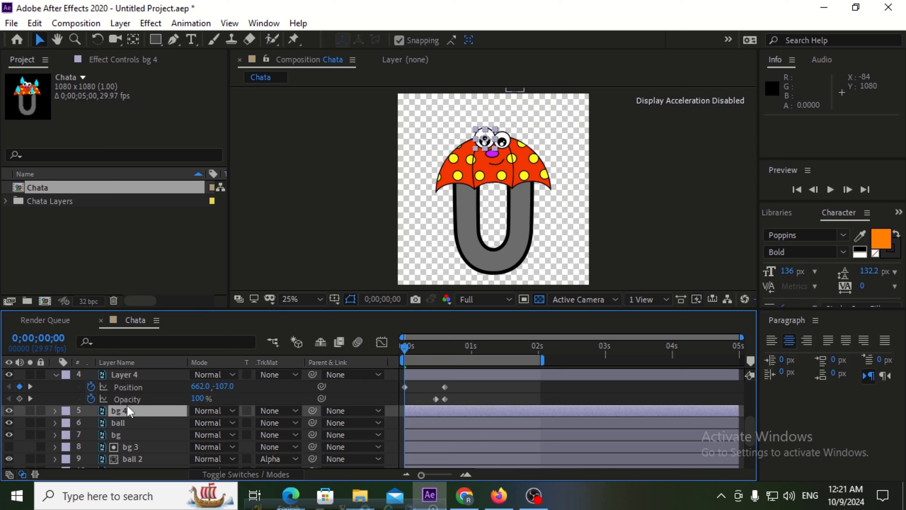
# - Set the ball layer's track matte to an alpha matte from bg 4 above it, and briefly preview the animation
pyautogui.click(121, 423)
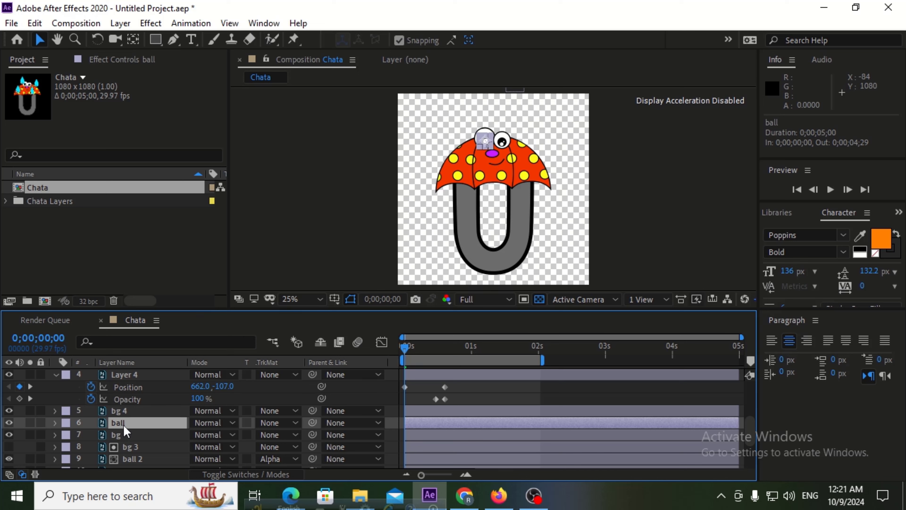
pyautogui.click(277, 423)
pyautogui.click(291, 363)
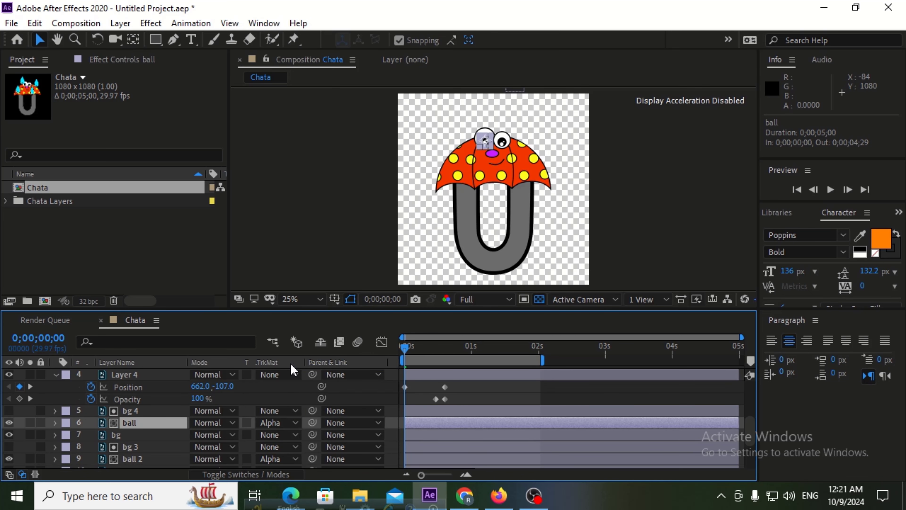
pyautogui.click(136, 448)
pyautogui.press('space')
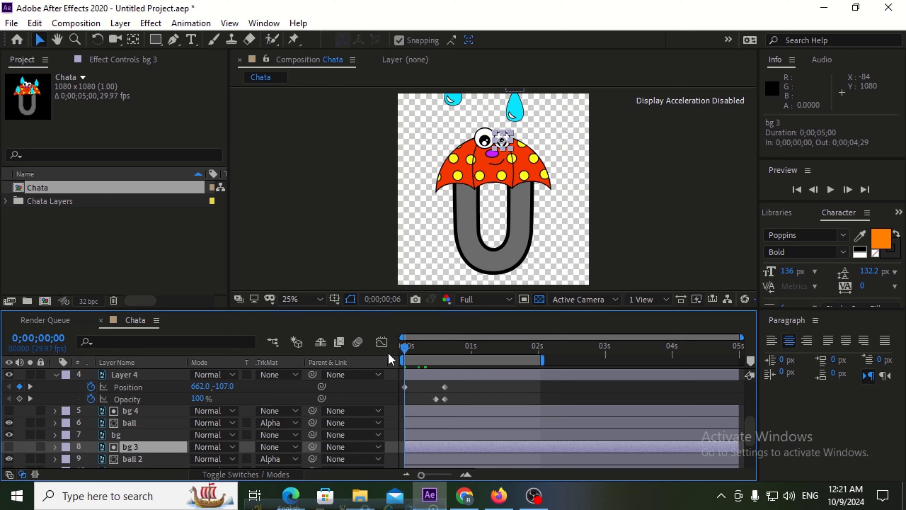
pyautogui.press('space')
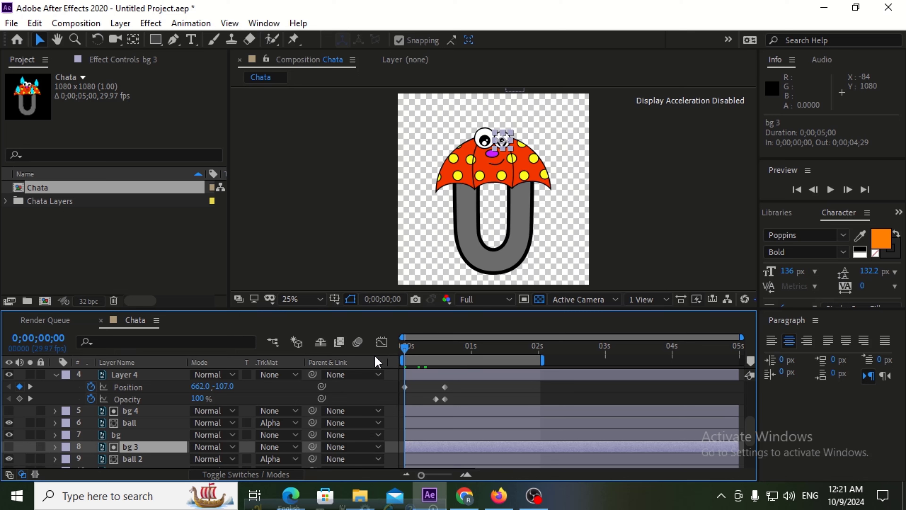
# - Unlink the Scale proportions of matte layers bg 4 and bg 3 and add their first Scale keyframes at 0;00;00;00
pyautogui.click(137, 411)
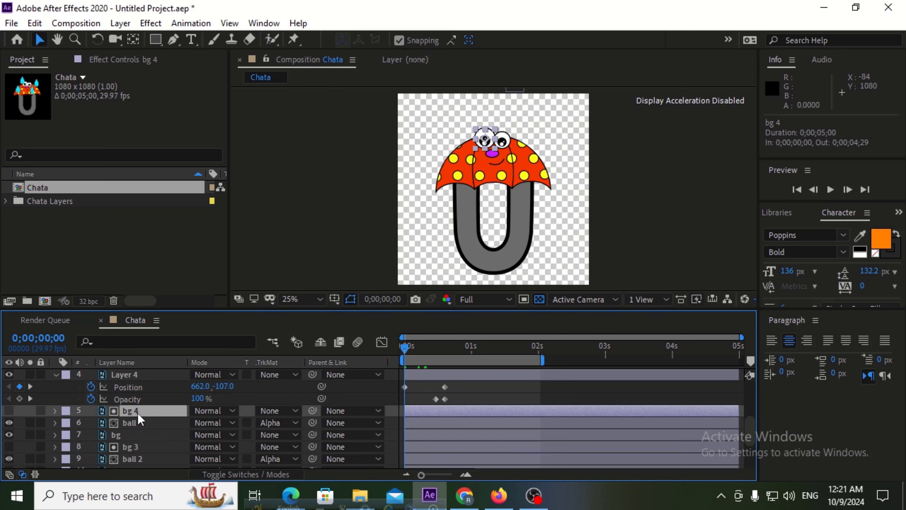
pyautogui.keyDown('ctrl'); pyautogui.click(138, 447); pyautogui.keyUp('ctrl')
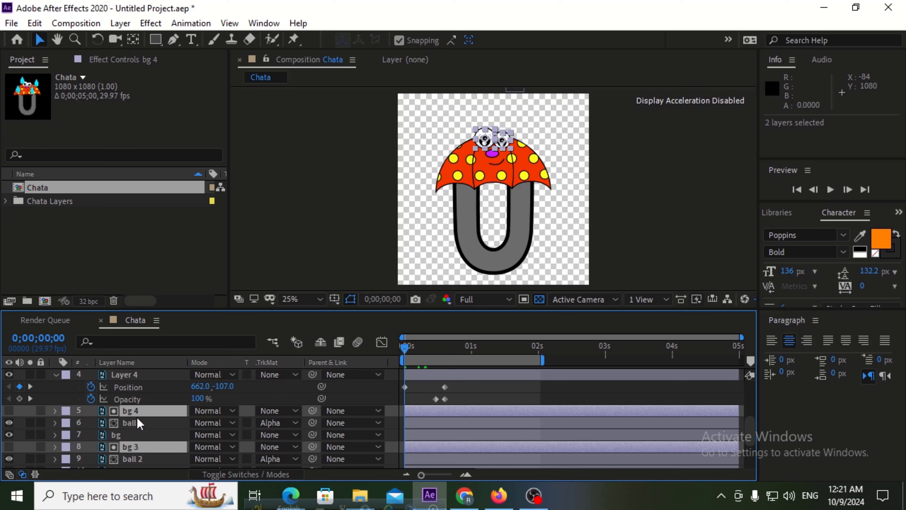
pyautogui.press('s')
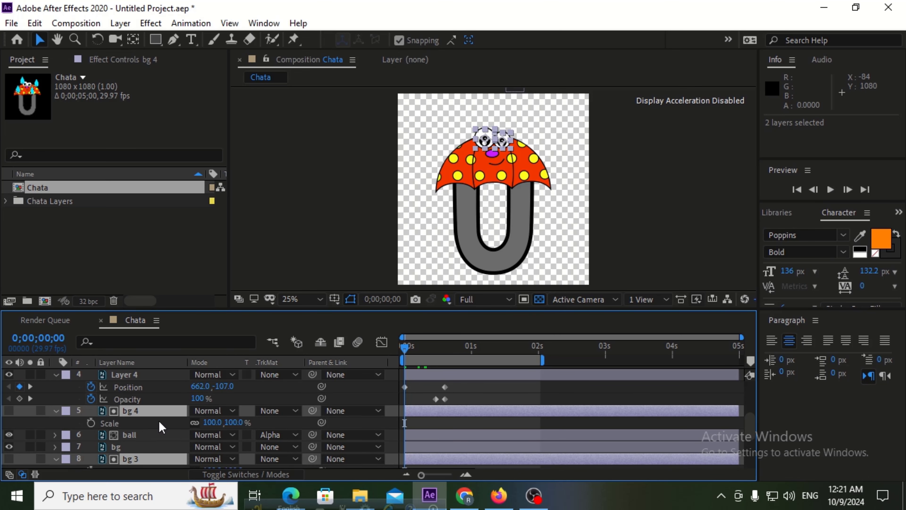
pyautogui.scroll(-2, 160, 425)
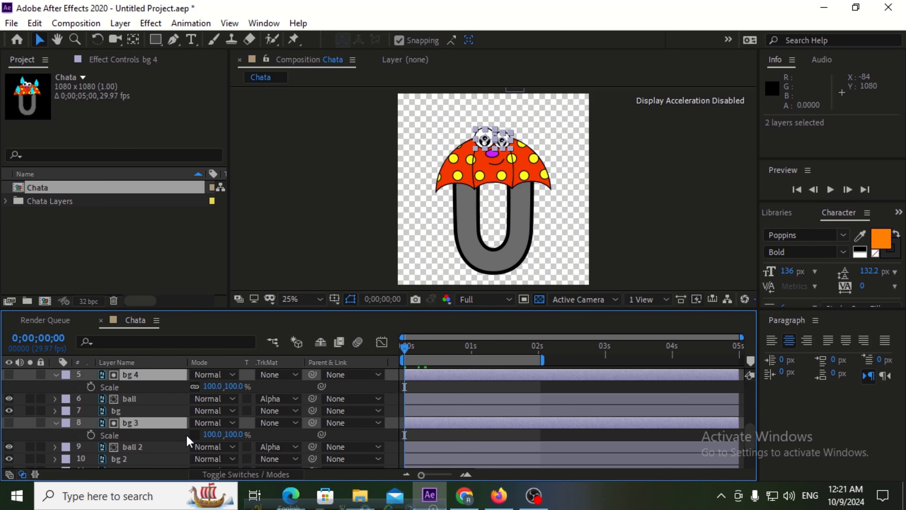
pyautogui.click(194, 387)
pyautogui.click(92, 387)
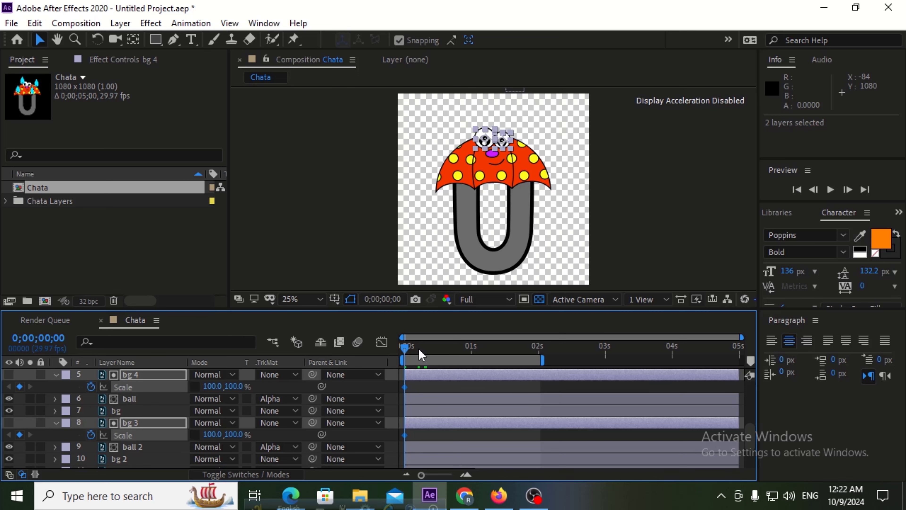
# - Add Scale keyframes to bg 4 and bg 3 at 0;00;00;08 and 0;00;00;15, keeping both at 100%
pyautogui.click(427, 349)
pyautogui.moveTo(426, 350); pyautogui.dragTo(423, 350)
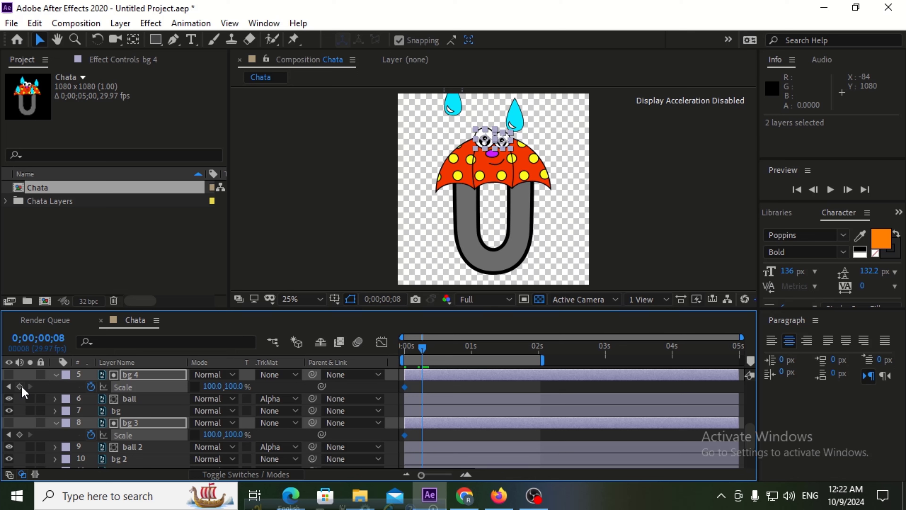
pyautogui.click(19, 386)
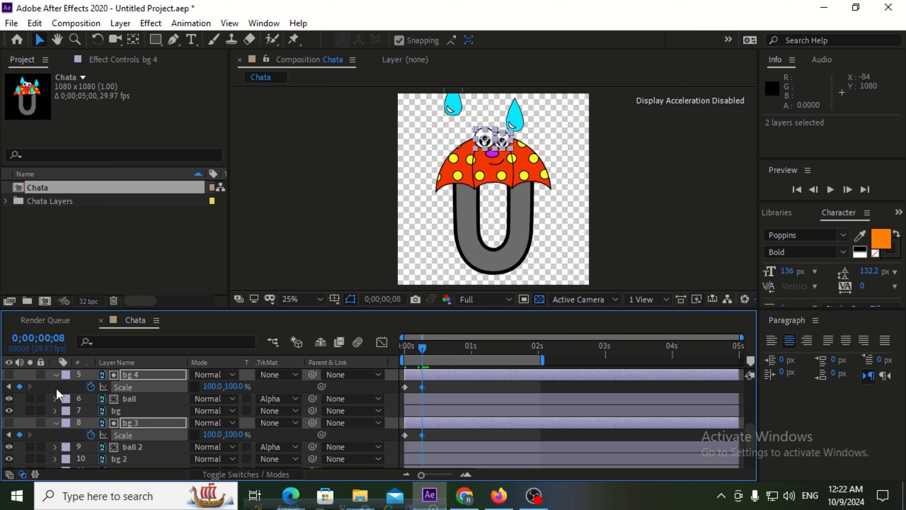
pyautogui.click(432, 346)
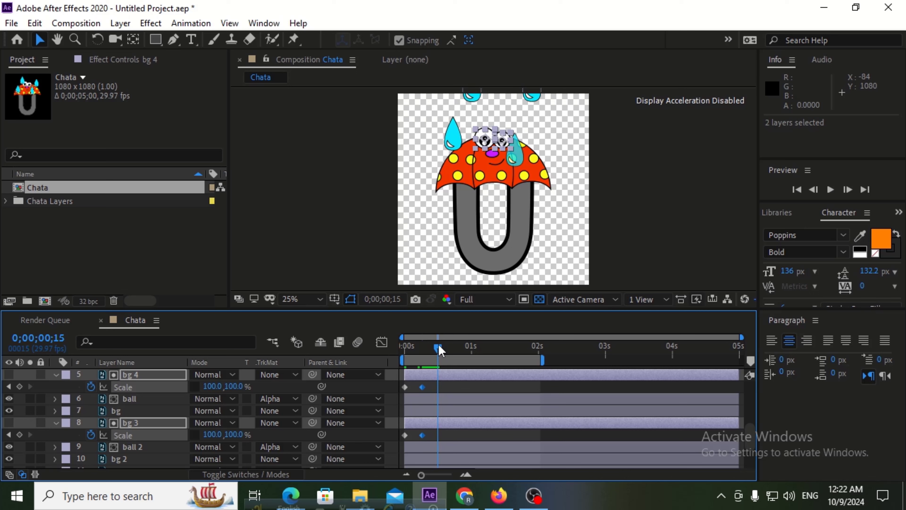
pyautogui.click(438, 345)
pyautogui.click(19, 386)
pyautogui.moveTo(437, 391)
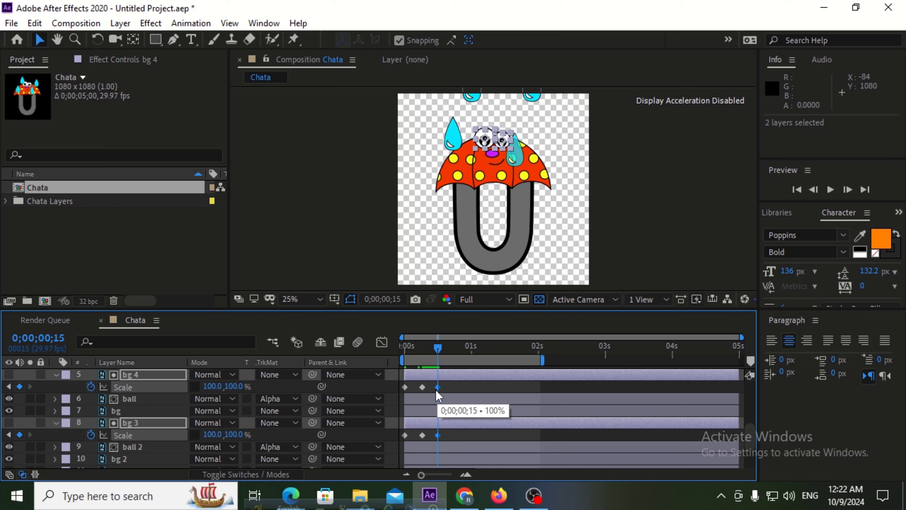
# - Set the vertical Scale of bg 4 and bg 3 to 1% at the 0;00;00;08 keyframes, keeping the horizontal Scale at 100%
pyautogui.click(9, 386)
pyautogui.click(209, 386)
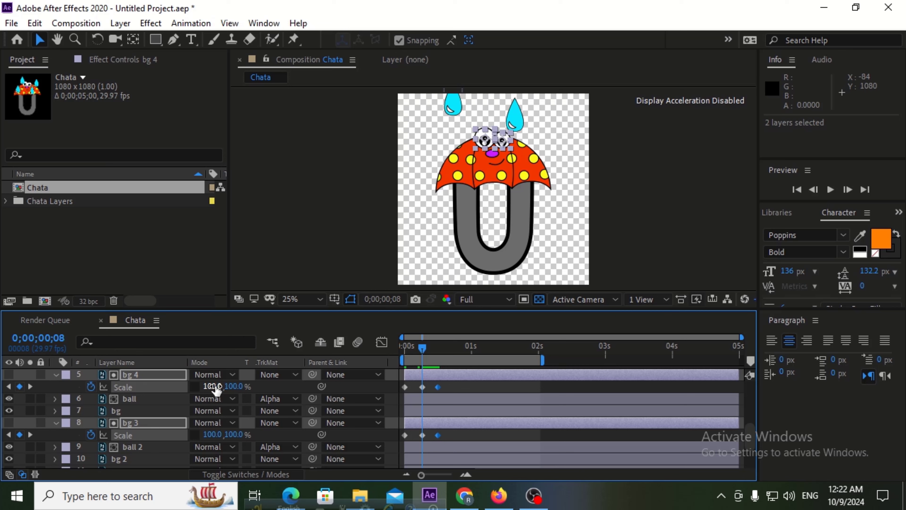
pyautogui.press('Tab')
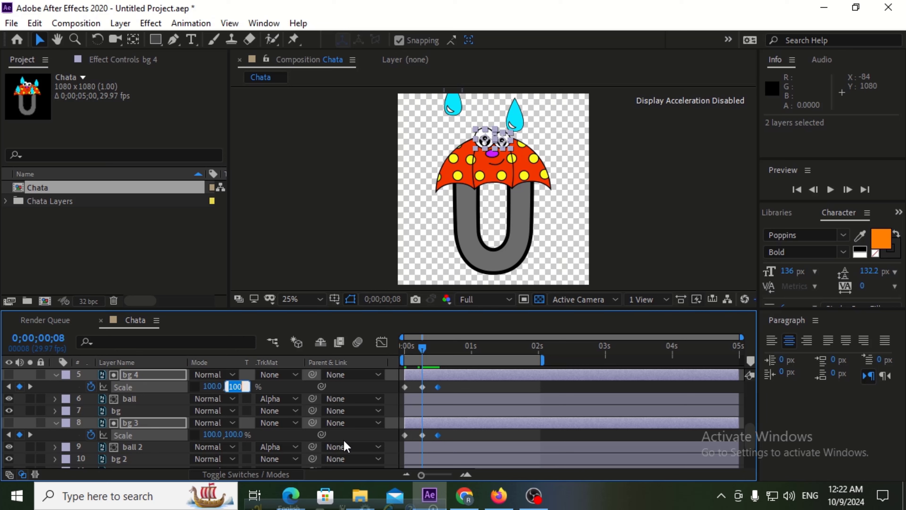
pyautogui.write('1')
pyautogui.click(276, 387)
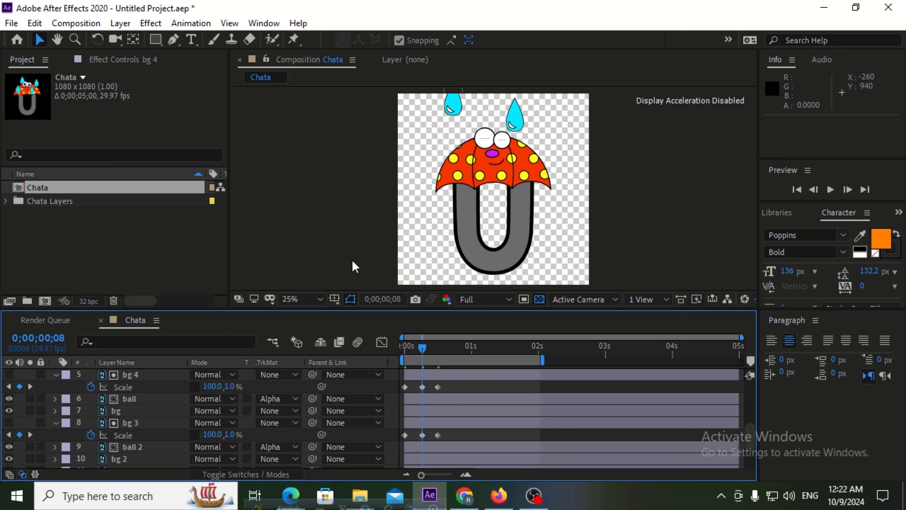
# - Preview the blinking eyes from the beginning of the composition
pyautogui.moveTo(422, 348); pyautogui.dragTo(370, 356)
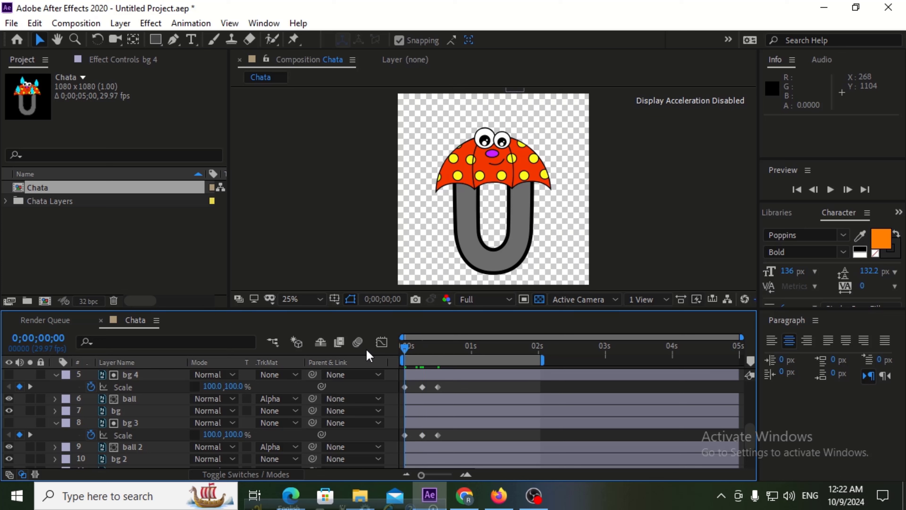
pyautogui.press('space')
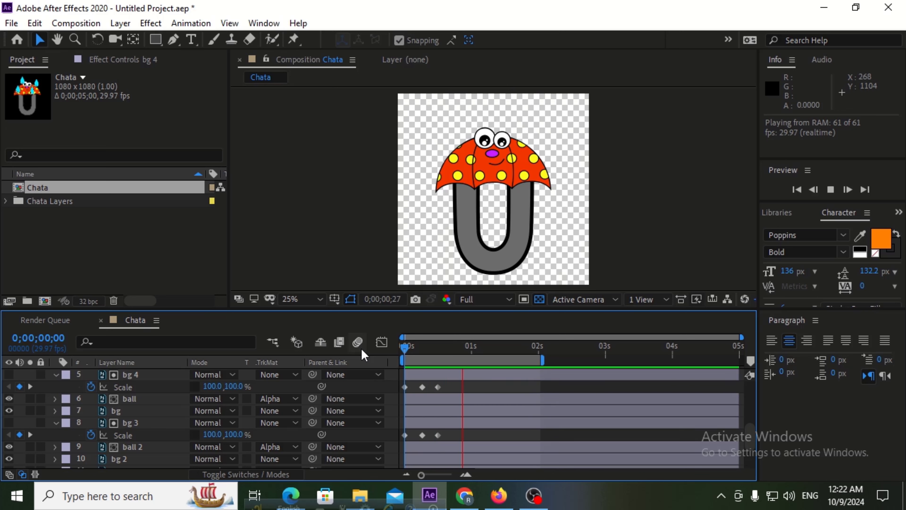
pyautogui.press('space')
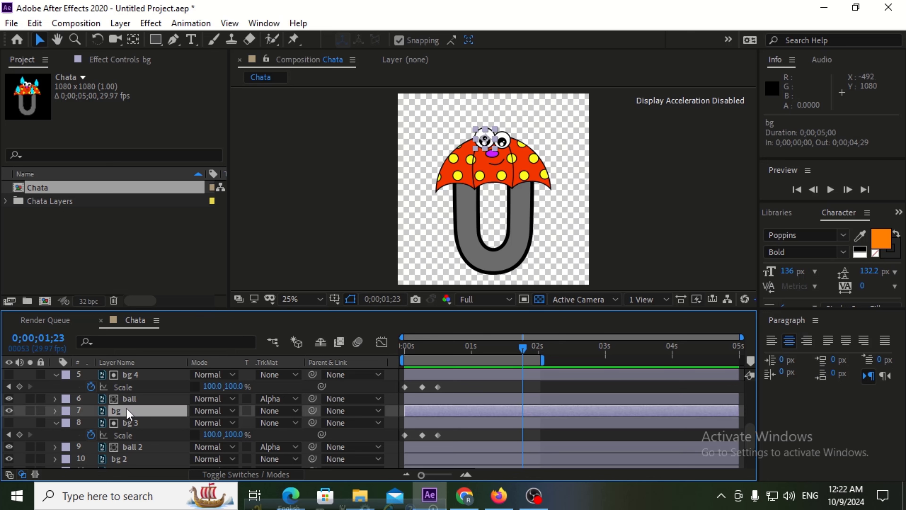
# - Add the first Position keyframes to the ball and ball 2 layers together at 0;00;01;00
pyautogui.click(134, 400)
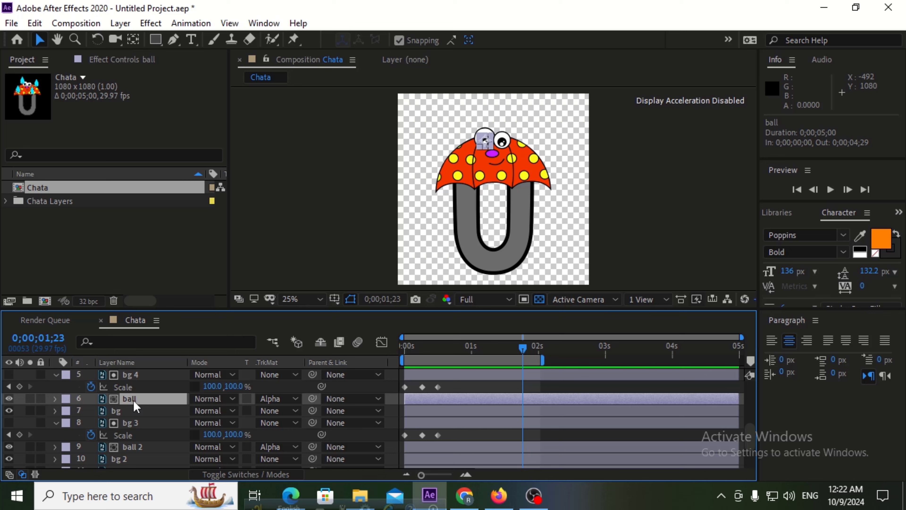
pyautogui.scroll(3, 143, 400)
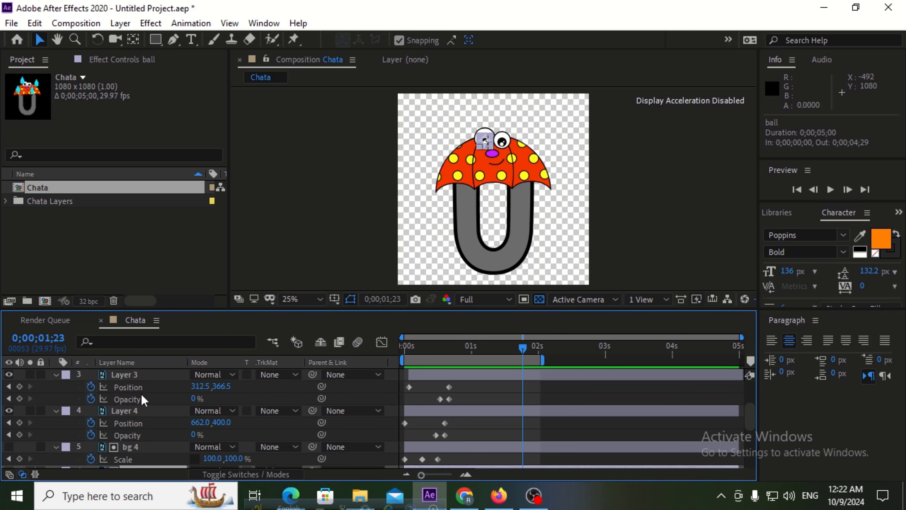
pyautogui.scroll(-5, 143, 400)
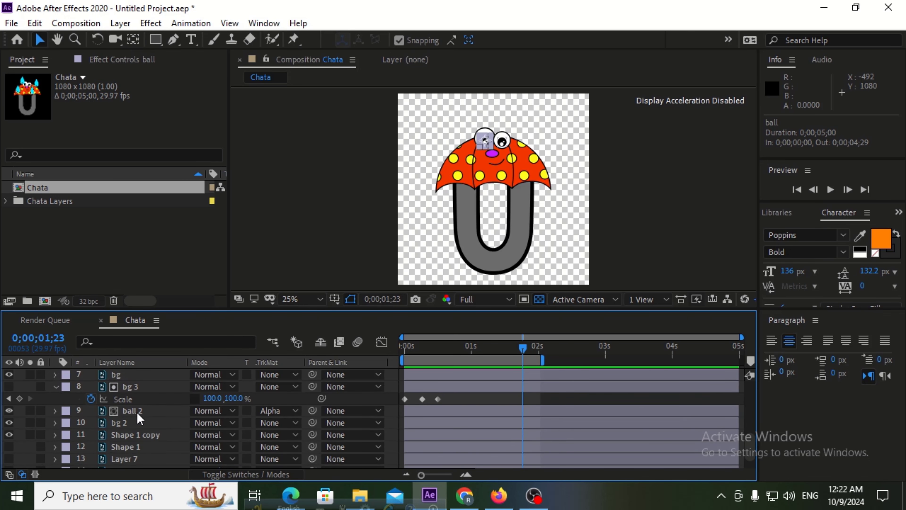
pyautogui.keyDown('ctrl'); pyautogui.click(139, 412); pyautogui.keyUp('ctrl')
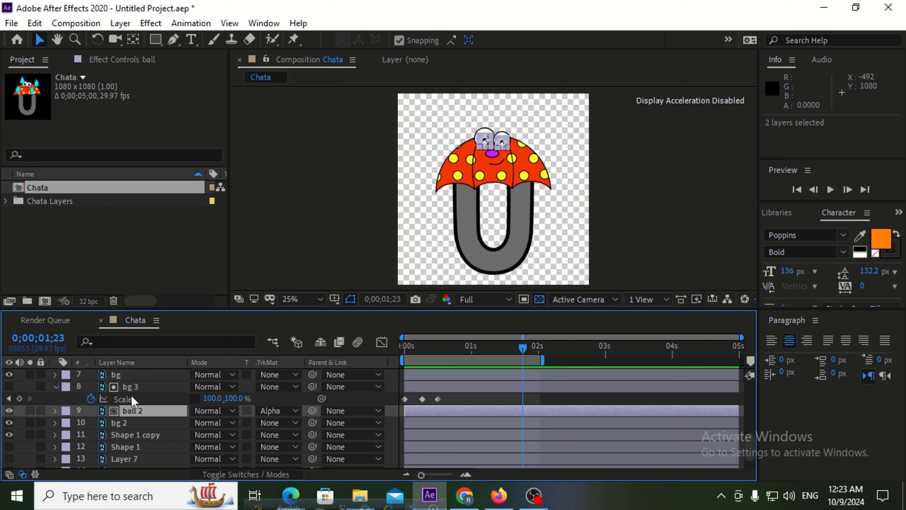
pyautogui.scroll(2, 133, 392)
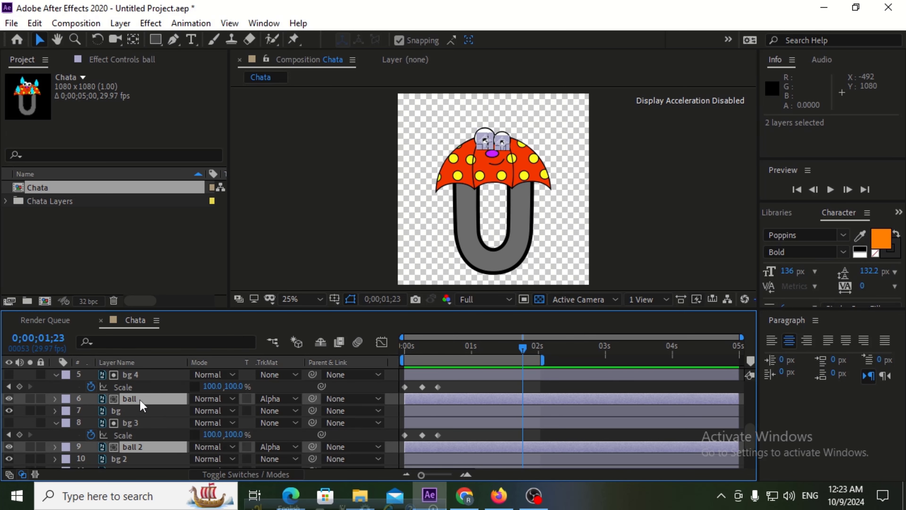
pyautogui.click(142, 422)
pyautogui.click(147, 400)
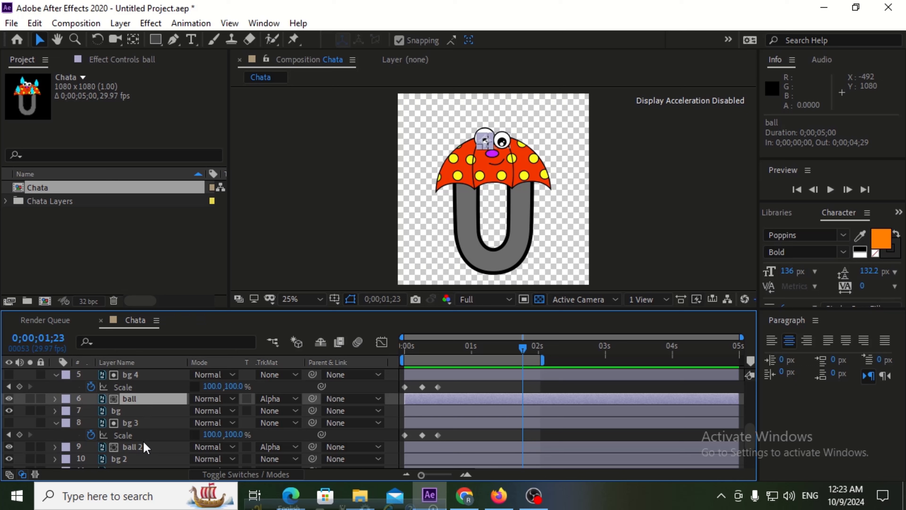
pyautogui.keyDown('ctrl'); pyautogui.click(139, 447); pyautogui.keyUp('ctrl')
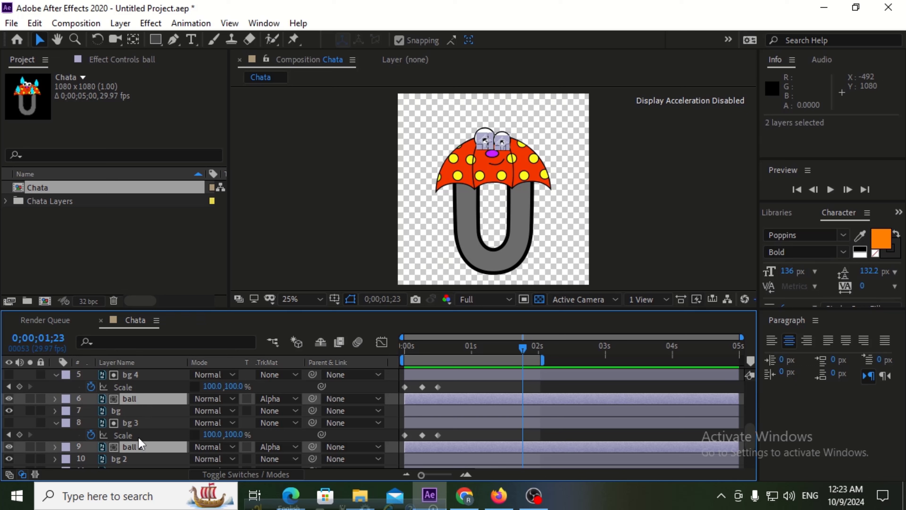
pyautogui.moveTo(460, 350); pyautogui.dragTo(472, 350)
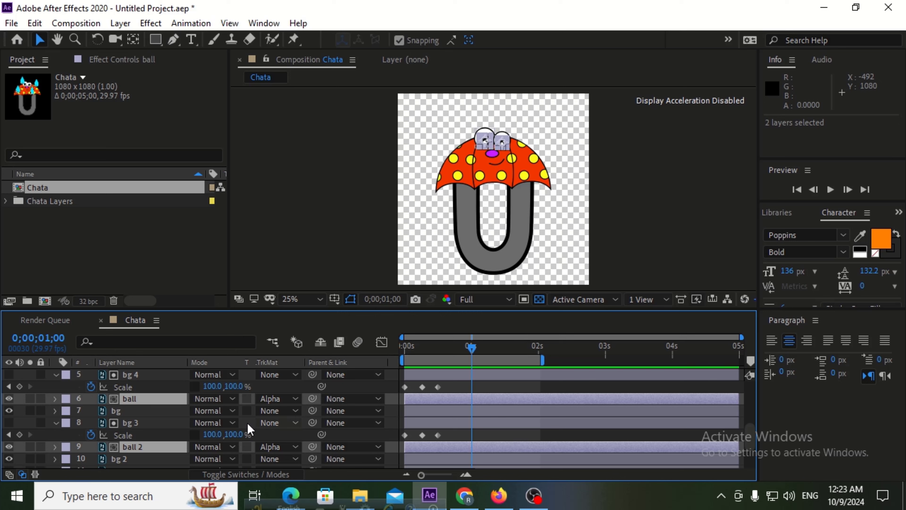
pyautogui.press('p')
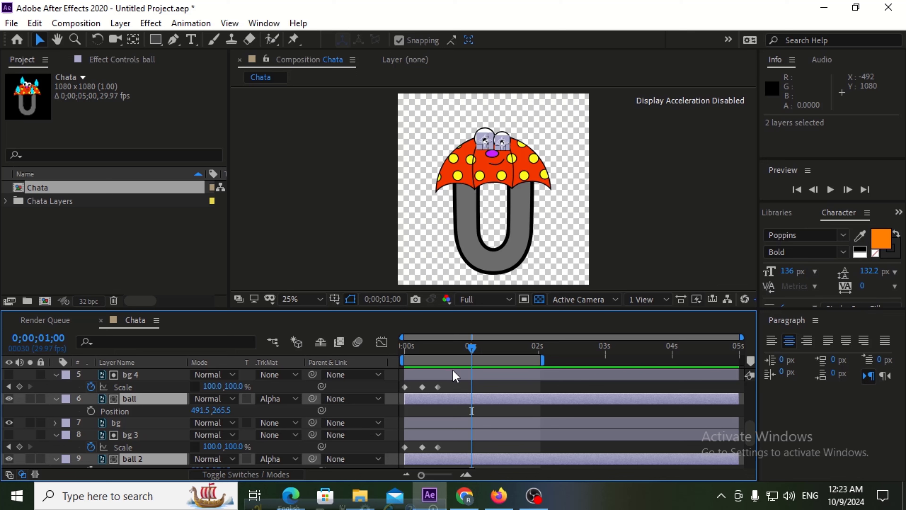
pyautogui.click(91, 411)
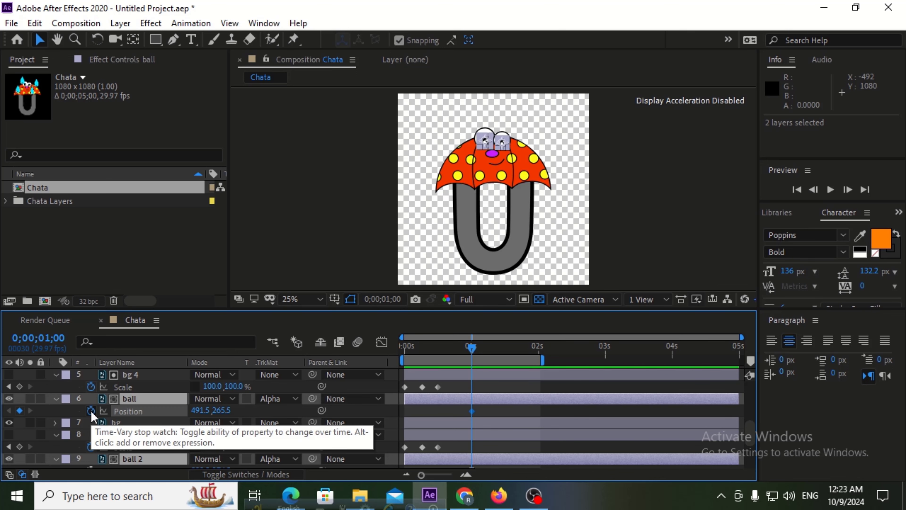
# - Add Position keyframes to ball and ball 2 at 0;00;01;08 and 0;00;01;16 without changing their values
pyautogui.moveTo(472, 348); pyautogui.dragTo(492, 354)
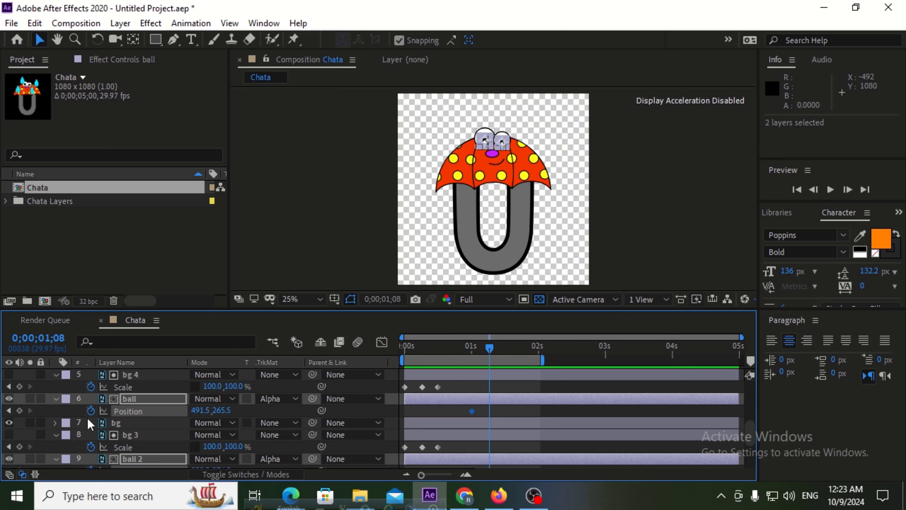
pyautogui.click(20, 411)
pyautogui.moveTo(490, 351); pyautogui.dragTo(508, 351)
pyautogui.click(19, 410)
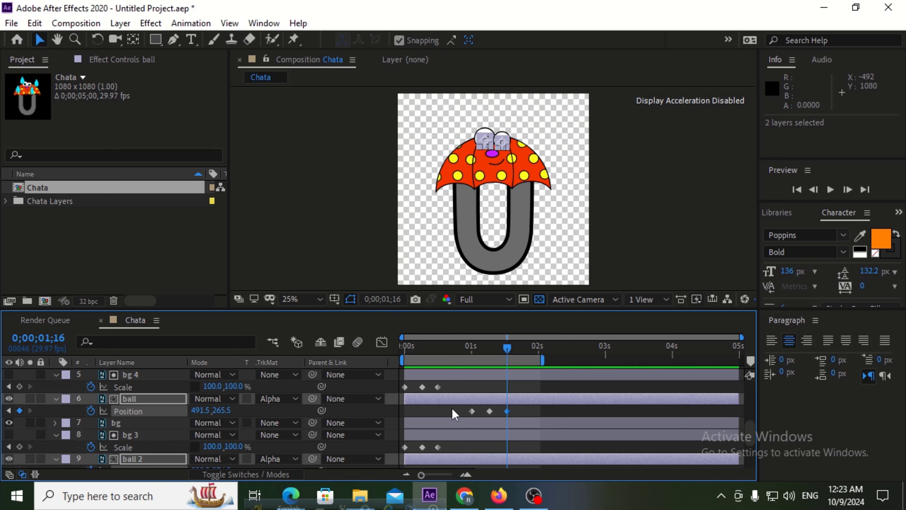
# - Raise both eyeballs at the middle Position keyframe, 0;00;01;08, to Y 233.5 for ball and 242.5 for ball 2
pyautogui.scroll(-2, 520, 417)
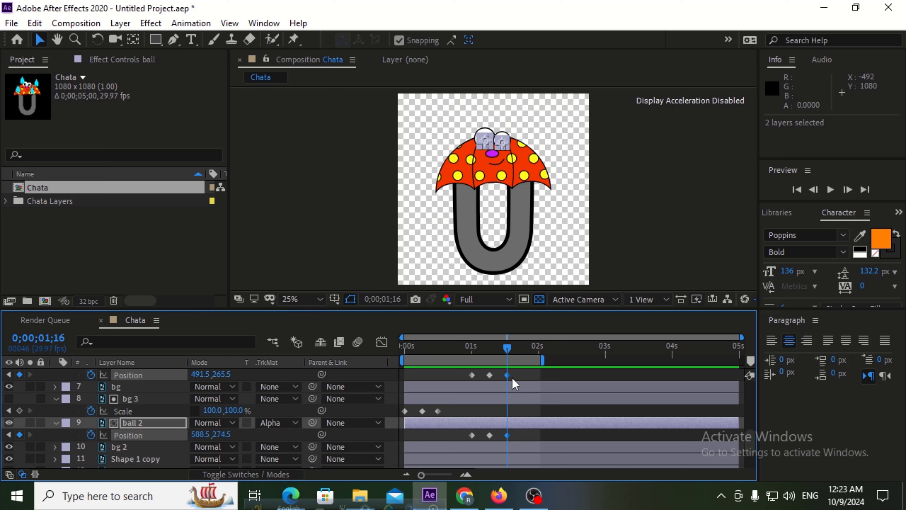
pyautogui.click(8, 374)
pyautogui.moveTo(221, 379); pyautogui.dragTo(195, 378)
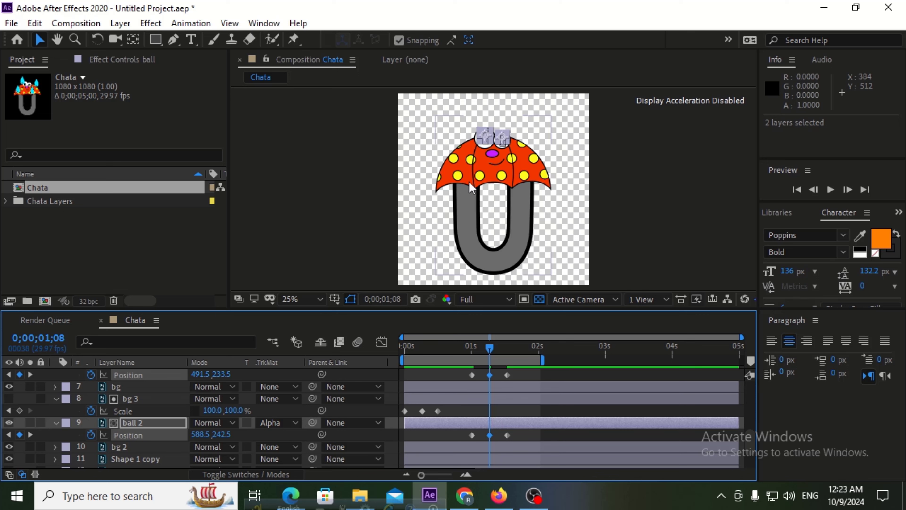
pyautogui.click(517, 375)
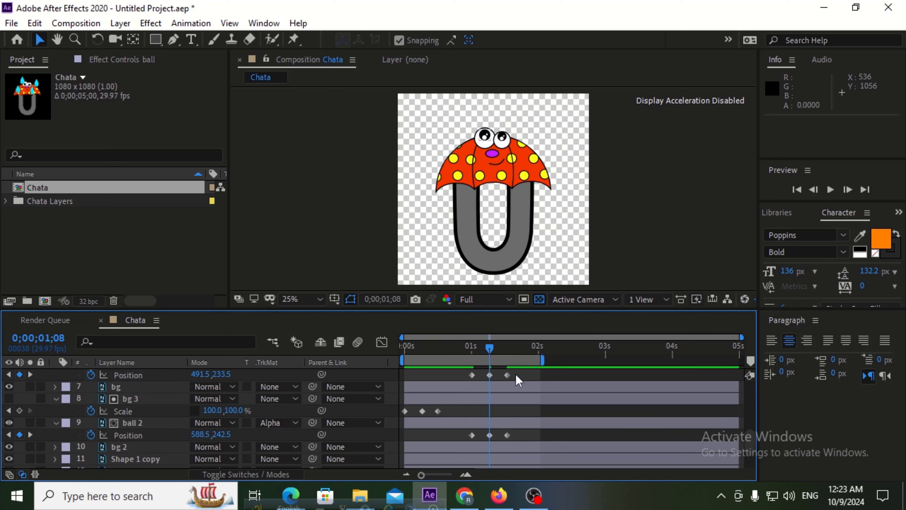
# - Fine-tune the Y Position of both eyeballs at 0;00;01;08 to 239.5 for ball and 248.5 for ball 2
pyautogui.click(147, 430)
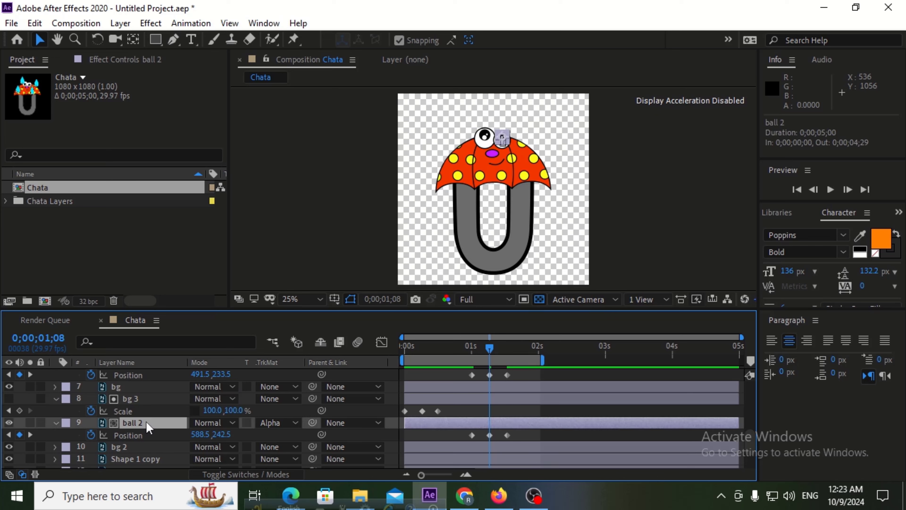
pyautogui.scroll(2, 145, 422)
pyautogui.keyDown('ctrl'); pyautogui.click(127, 402); pyautogui.keyUp('ctrl')
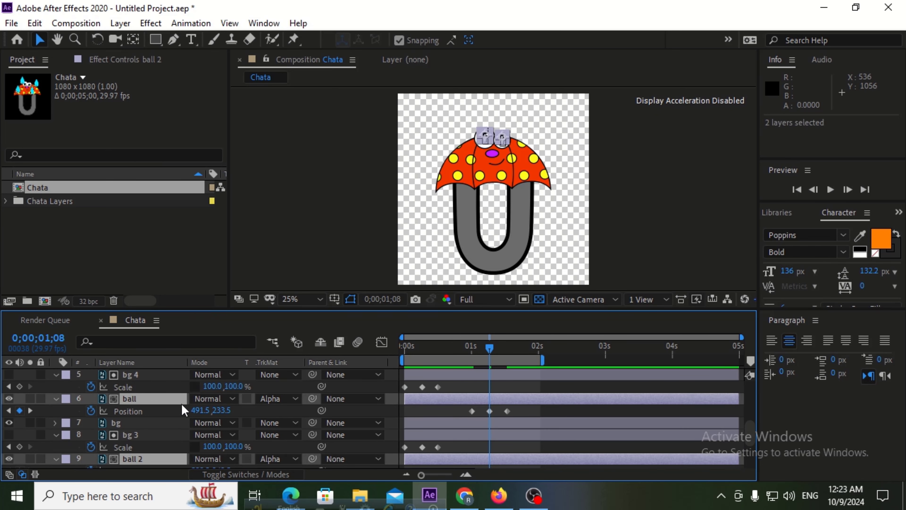
pyautogui.scroll(-2, 181, 403)
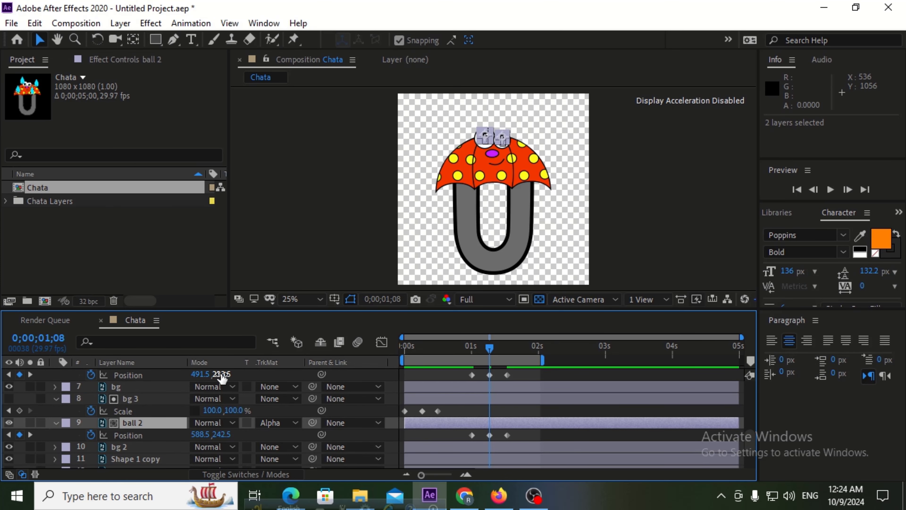
pyautogui.moveTo(222, 377); pyautogui.dragTo(226, 377)
pyautogui.scroll(2, 494, 134)
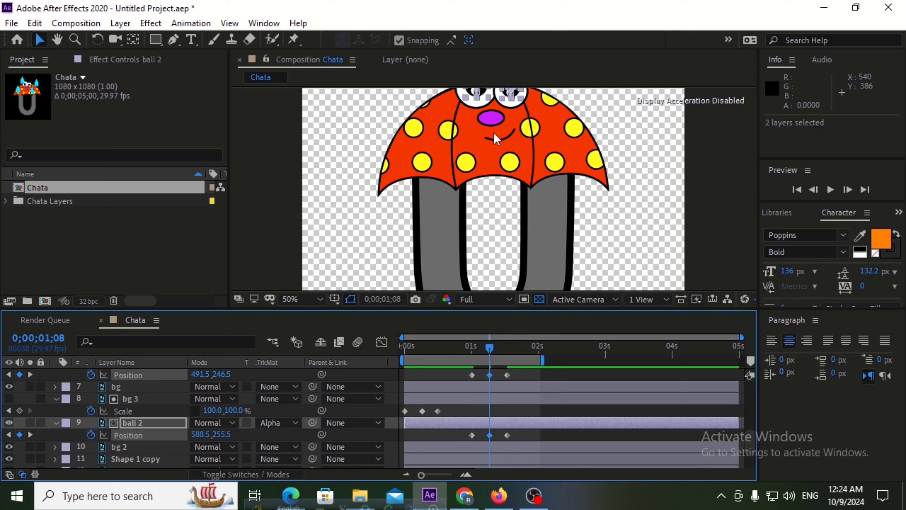
pyautogui.moveTo(488, 121); pyautogui.dragTo(474, 176)
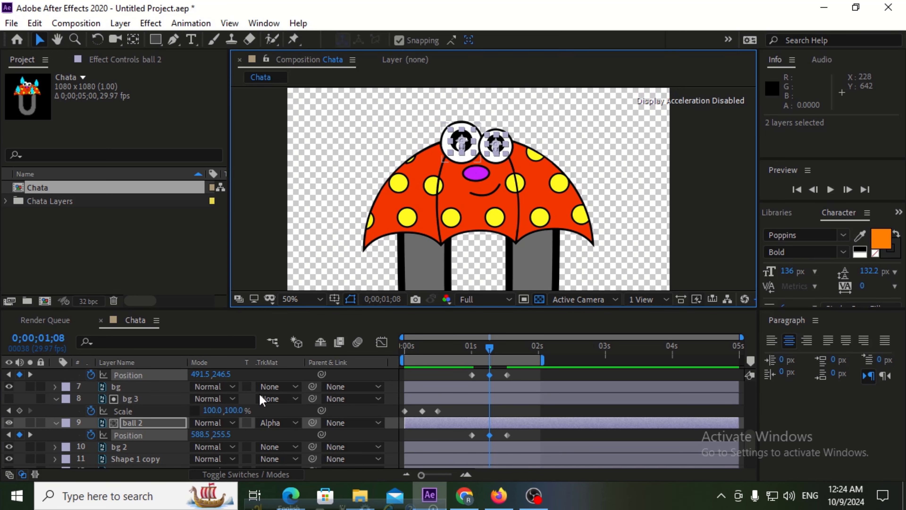
pyautogui.moveTo(216, 434); pyautogui.dragTo(213, 438)
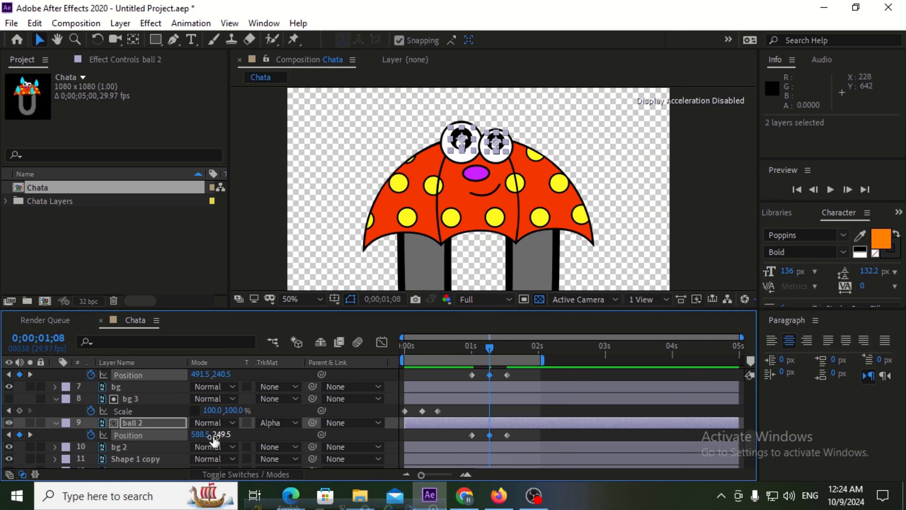
pyautogui.moveTo(224, 433); pyautogui.dragTo(221, 434)
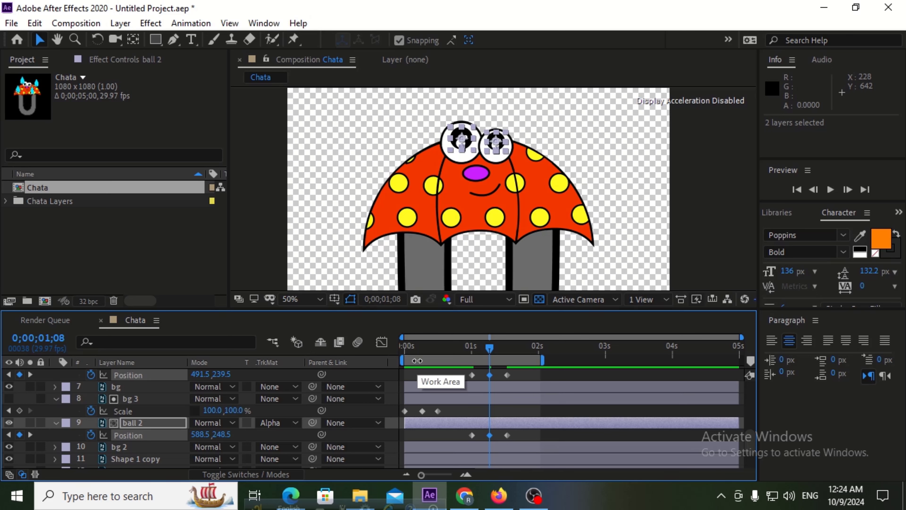
# - Preview the raindrops, blink and upward glance, both close up and with the whole composition fitted in the viewer
pyautogui.press('space')
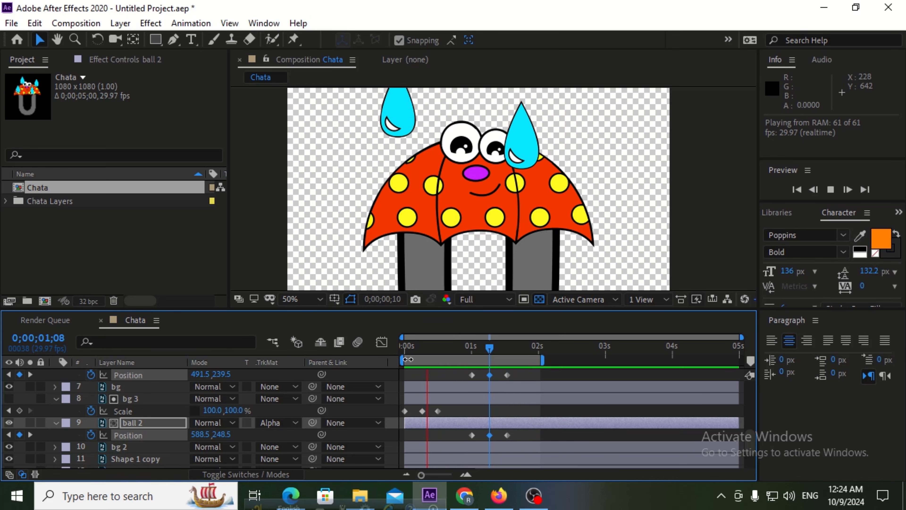
pyautogui.press('space')
pyautogui.click(301, 300)
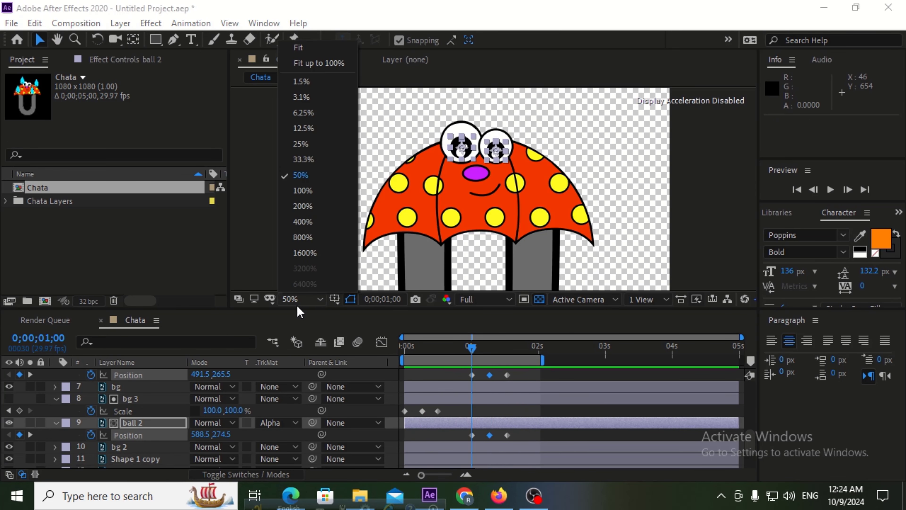
pyautogui.click(315, 63)
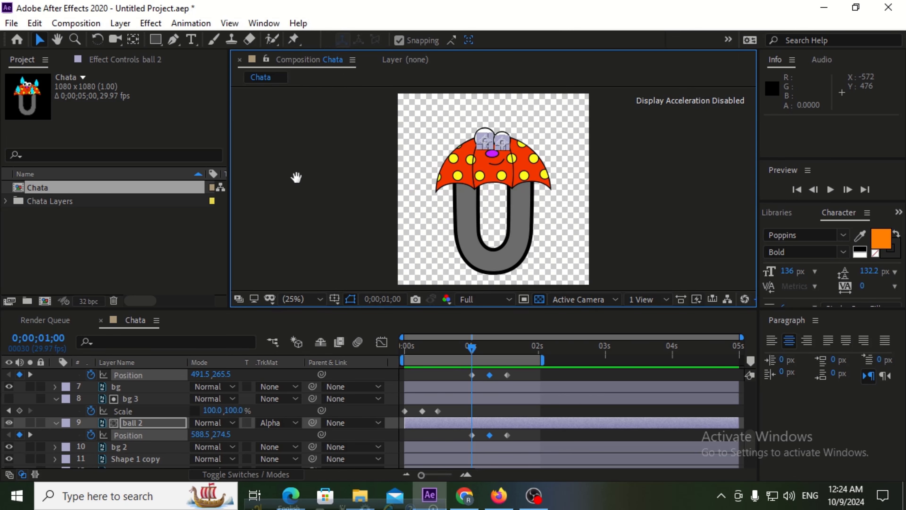
pyautogui.press('space')
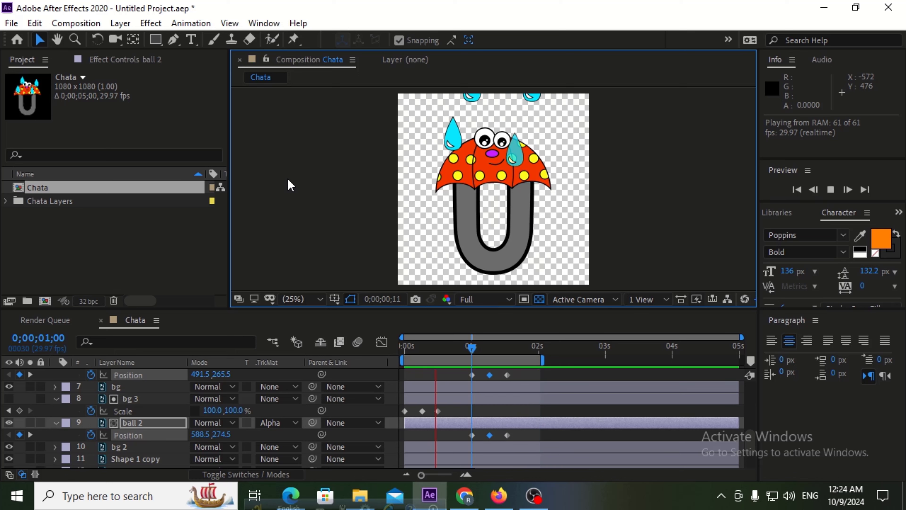
pyautogui.press('space')
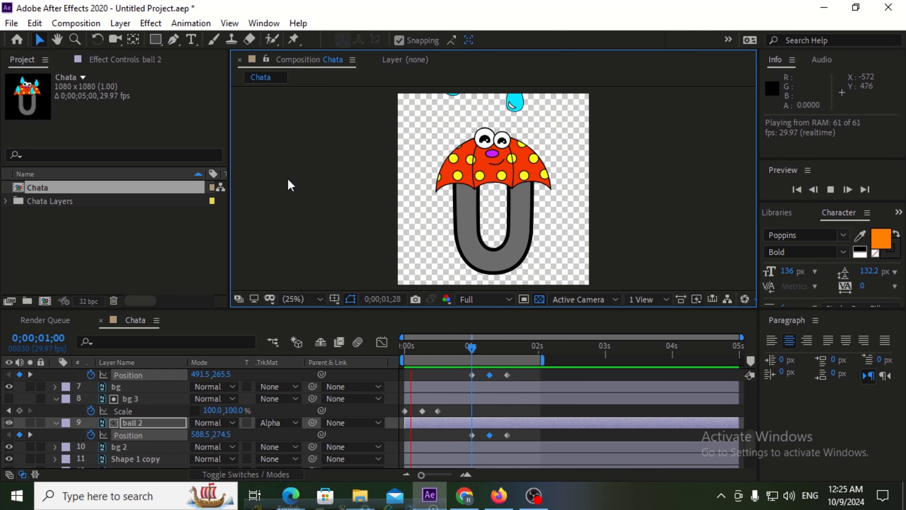
pyautogui.press('space')
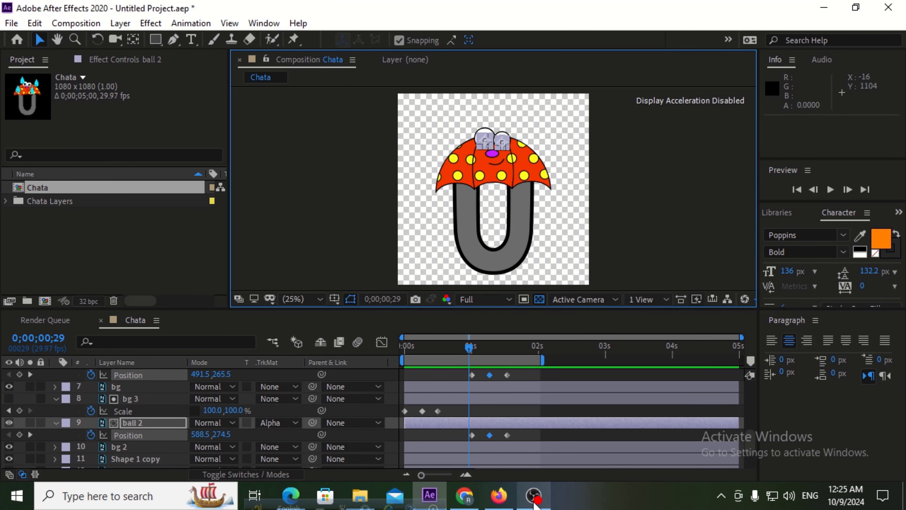